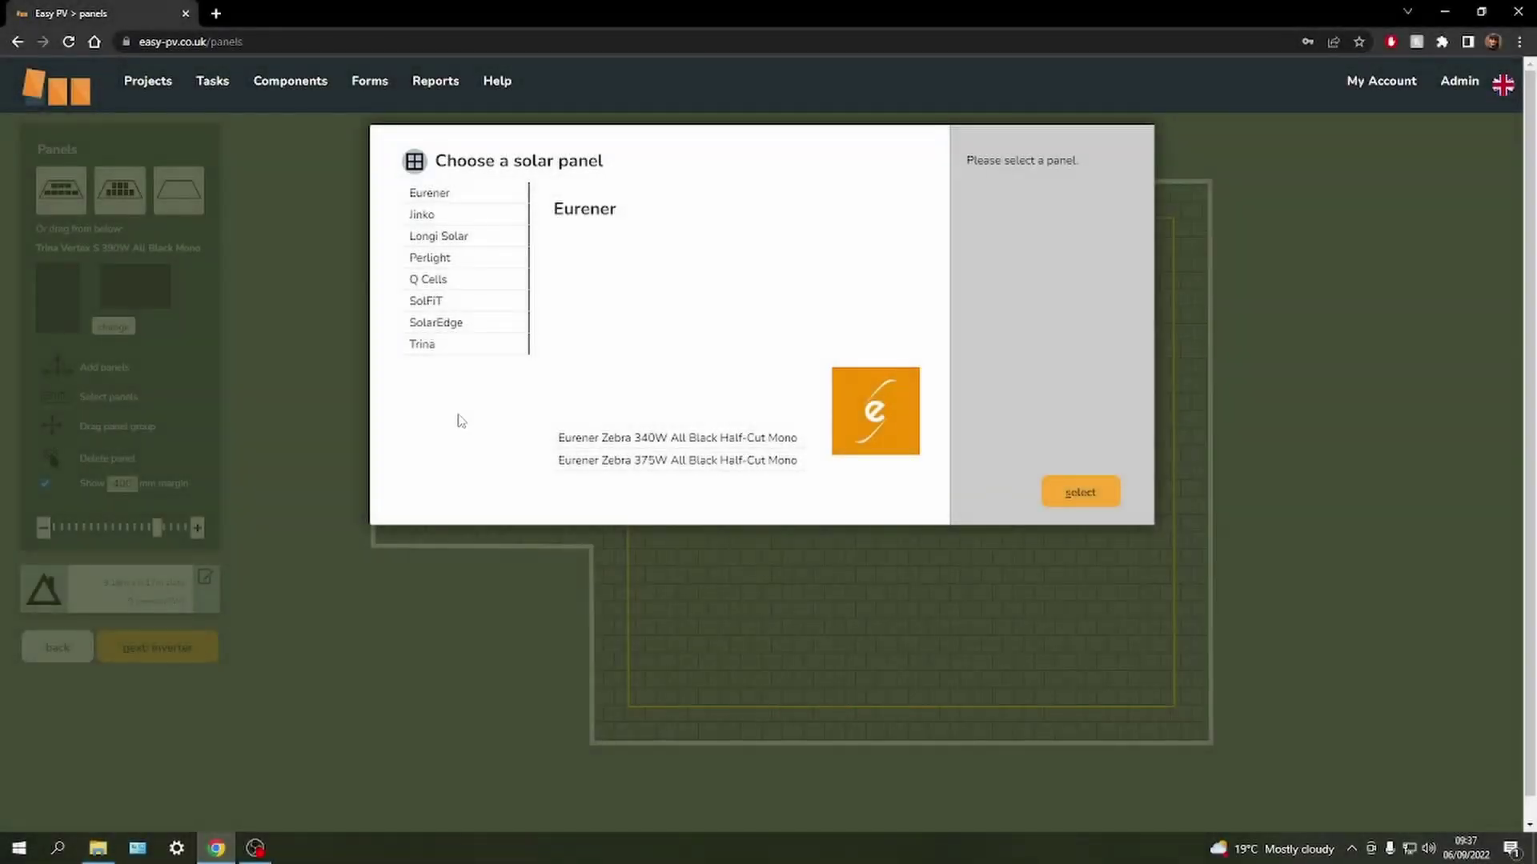
- Browse the manufacturer ranges and pick the Trina Vertex S 390W All Black Mono panel (£163.8)
{"action": "left_click", "coordinate": [478, 215]}
{"action": "left_click", "coordinate": [474, 237]}
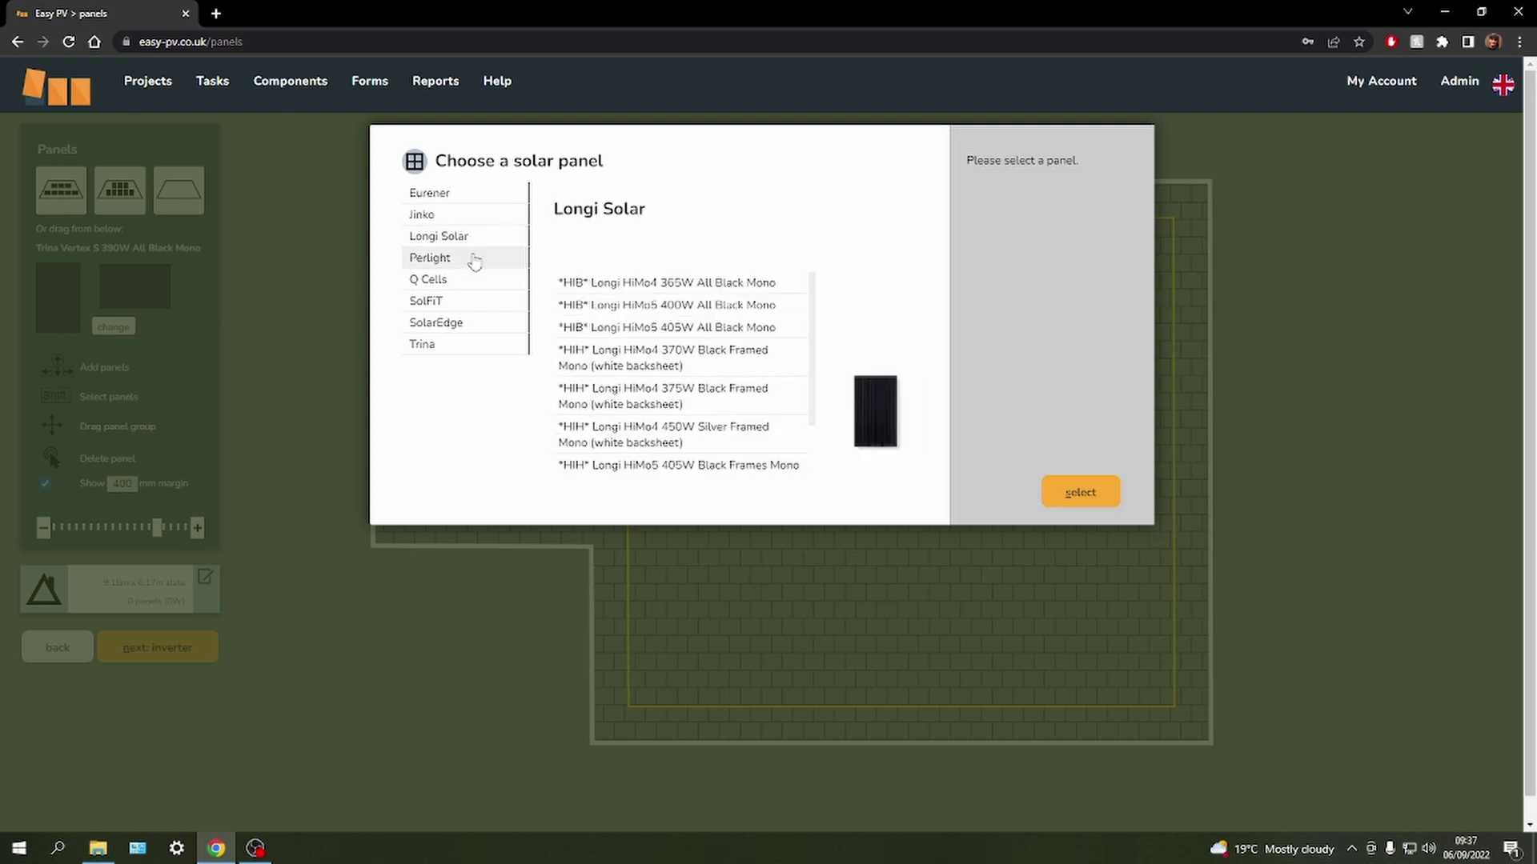
{"action": "left_click", "coordinate": [474, 260]}
{"action": "left_click", "coordinate": [476, 281]}
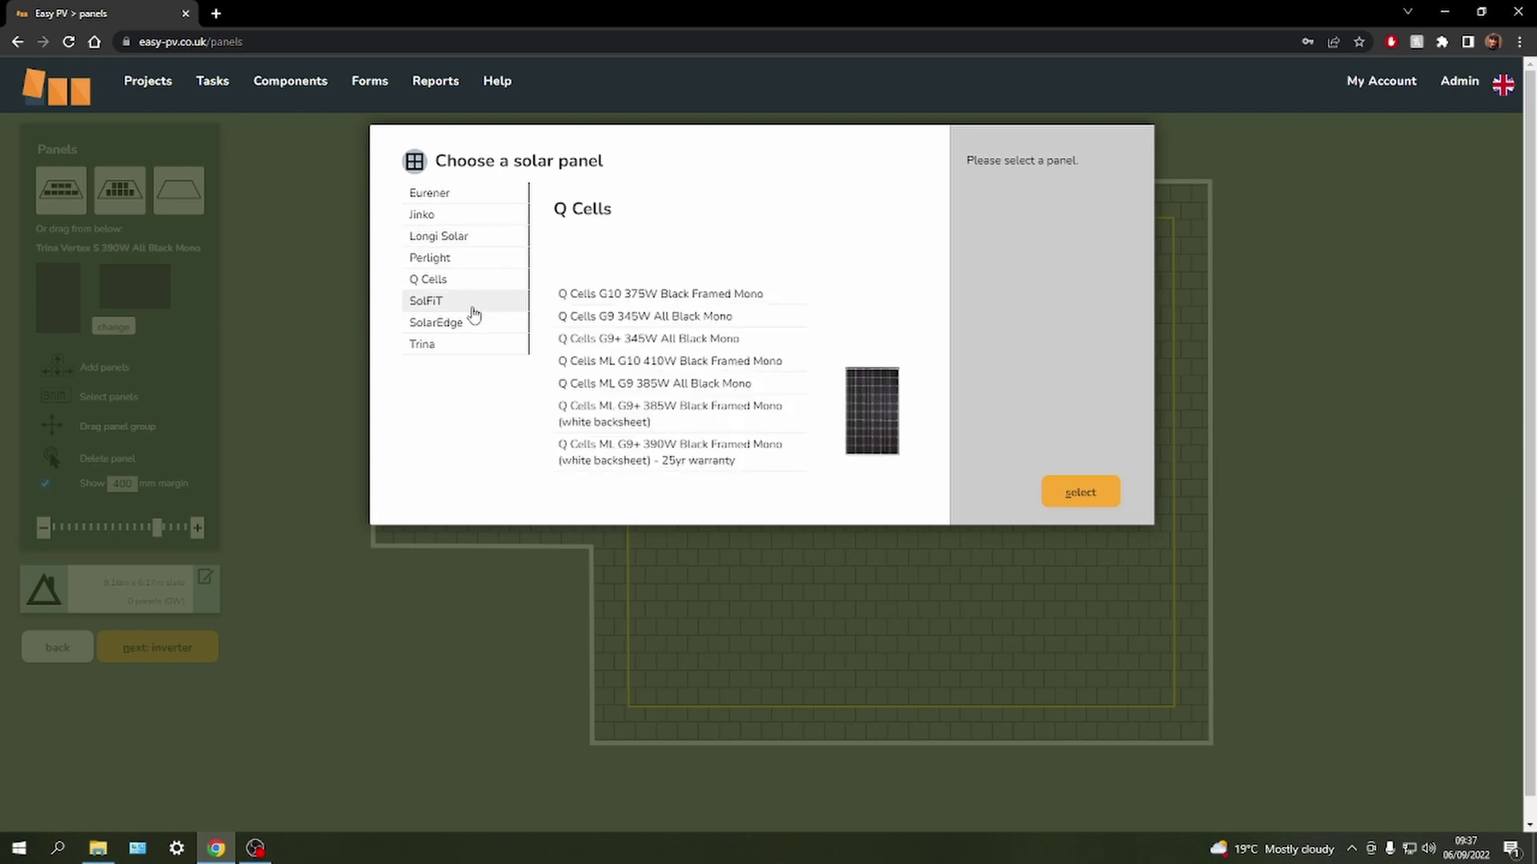
{"action": "left_click", "coordinate": [473, 303]}
{"action": "left_click", "coordinate": [466, 326]}
{"action": "left_click", "coordinate": [456, 352]}
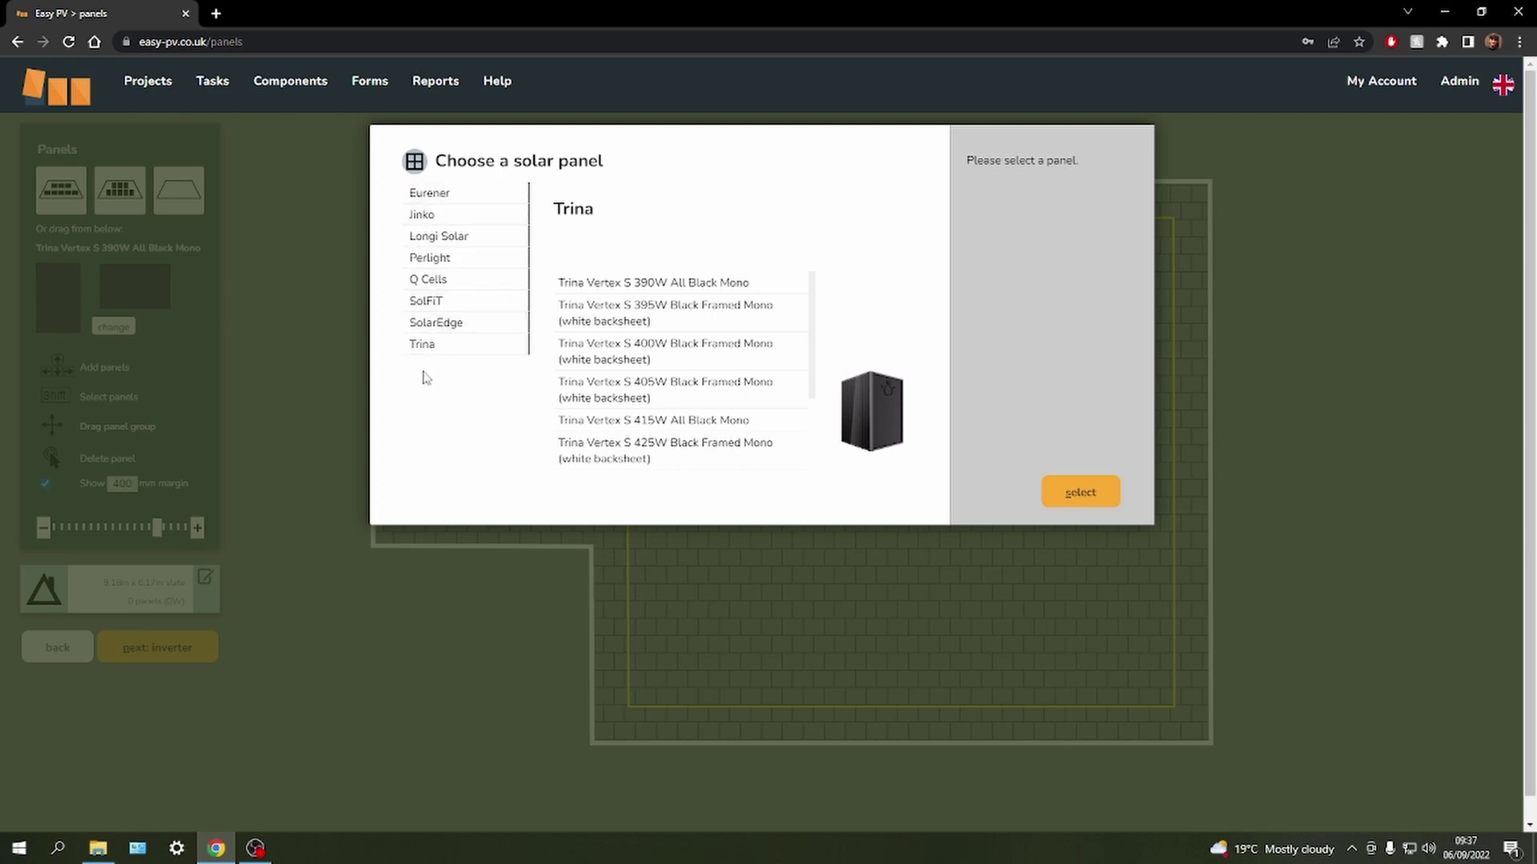
{"action": "left_click", "coordinate": [647, 286]}
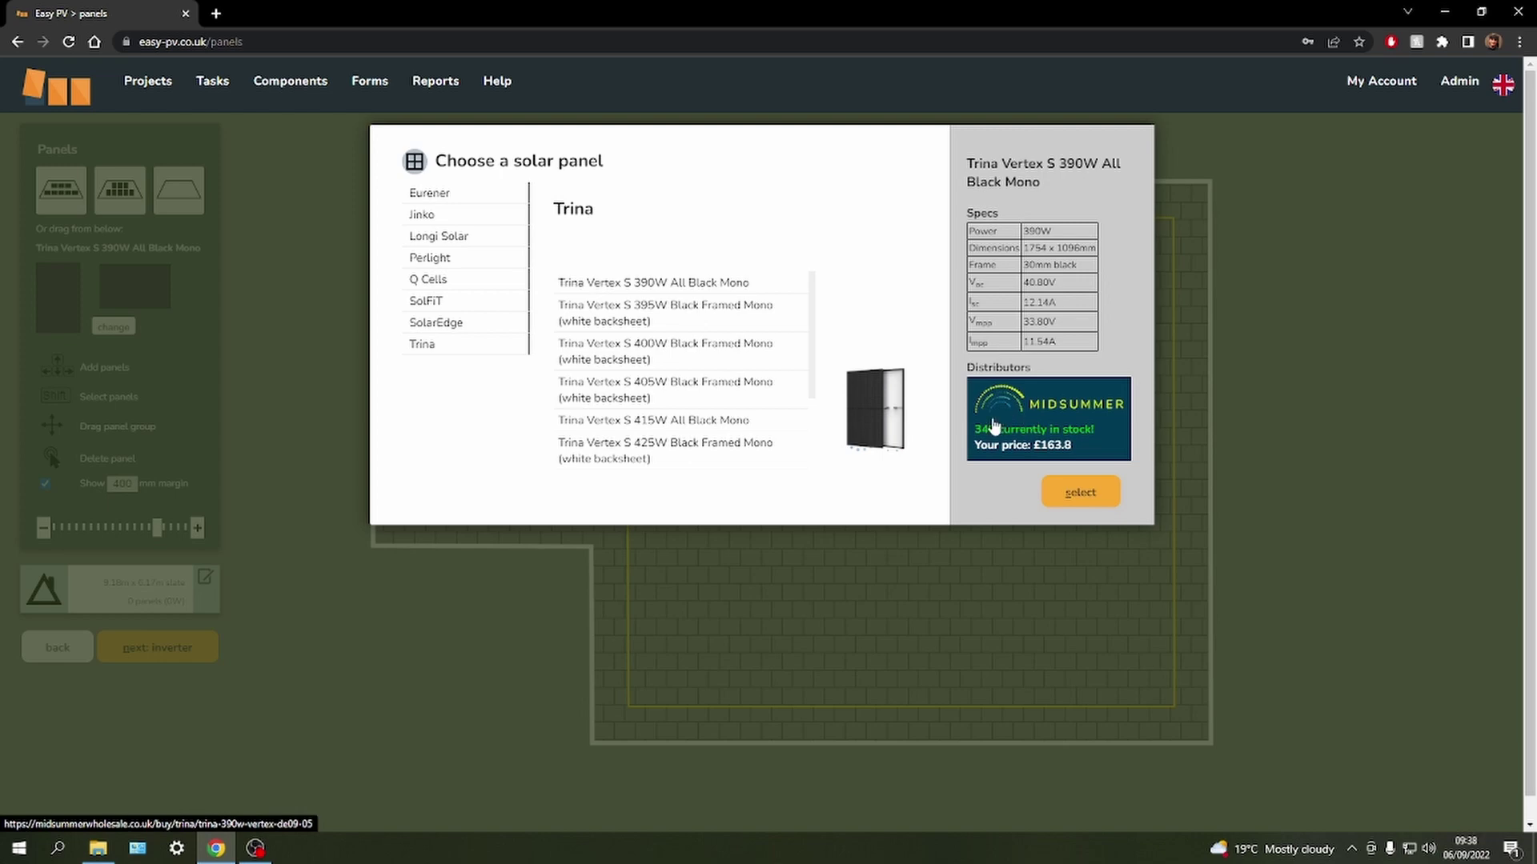
- Open the Midsummer Wholesale product page for the Trina Vertex S 390W All Black Mono
{"action": "left_click", "coordinate": [1059, 411]}
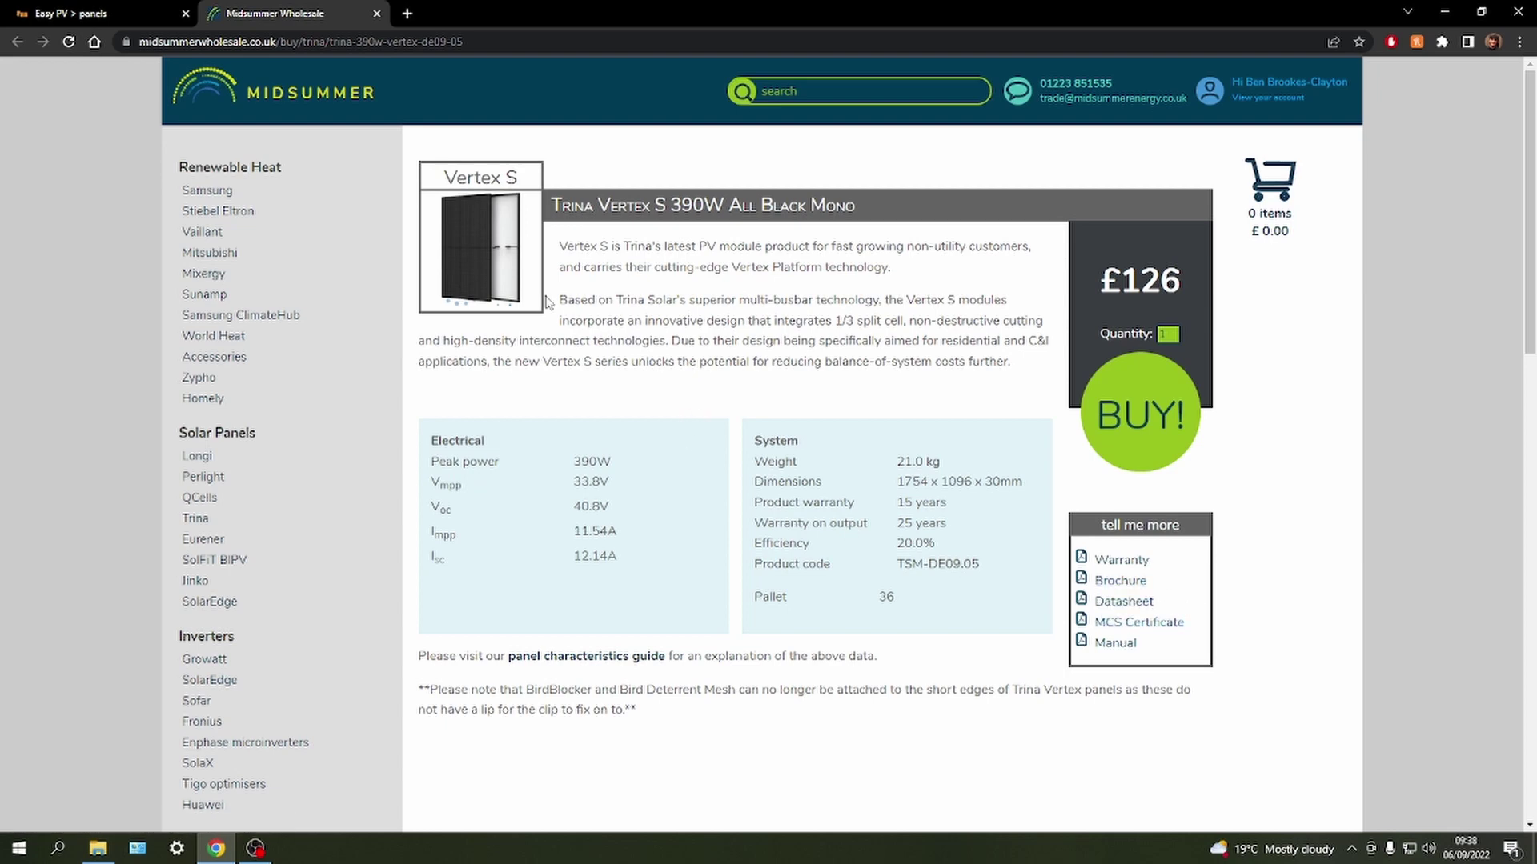
- Close the distributor page and confirm the Trina Vertex S 390W All Black Mono for the roof
{"action": "middle_click", "coordinate": [261, 12]}
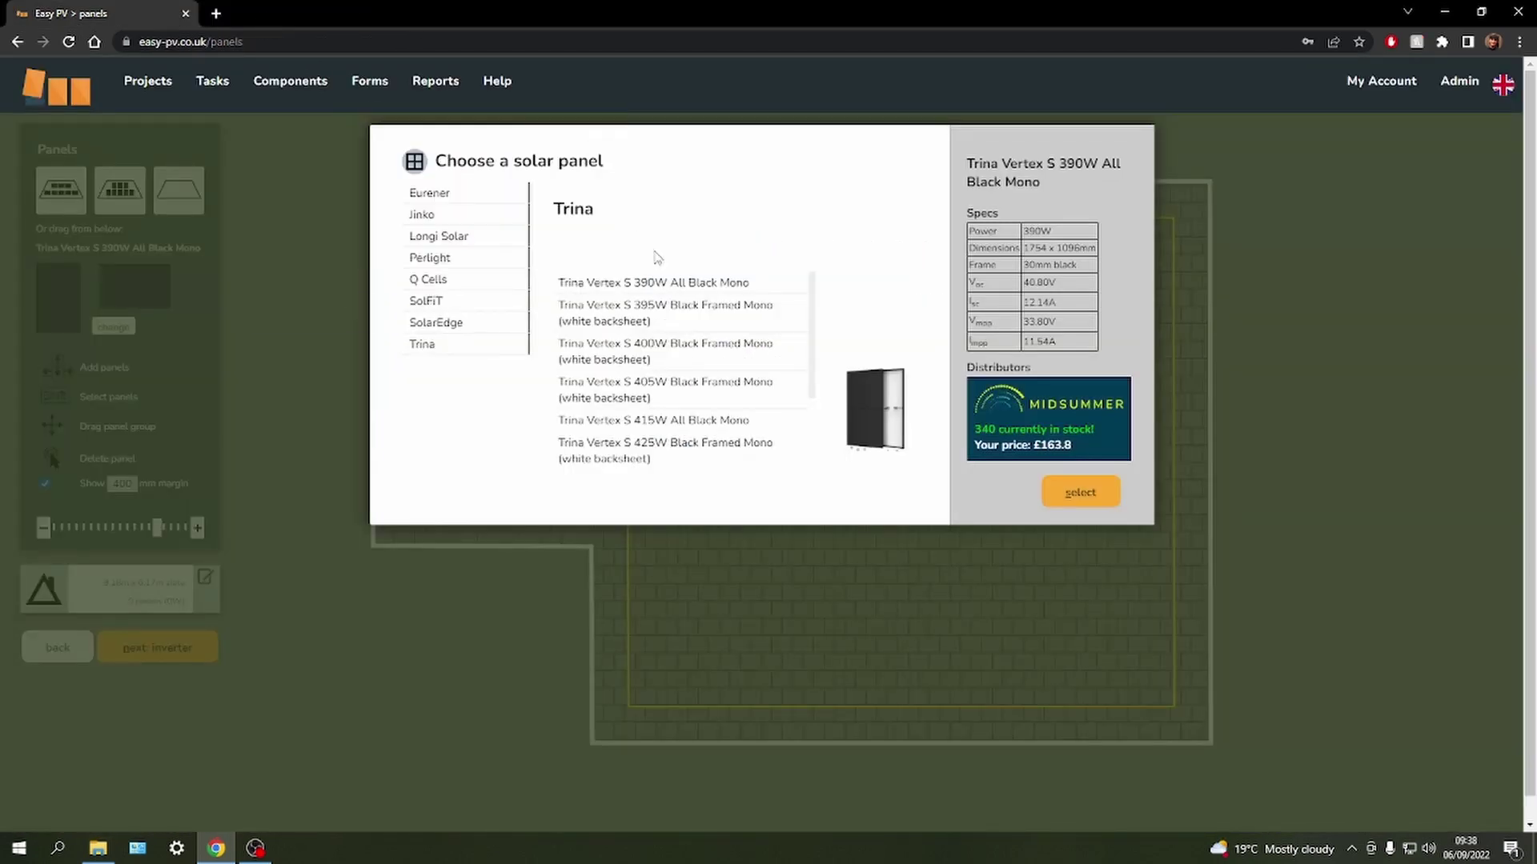
{"action": "left_click", "coordinate": [1091, 501]}
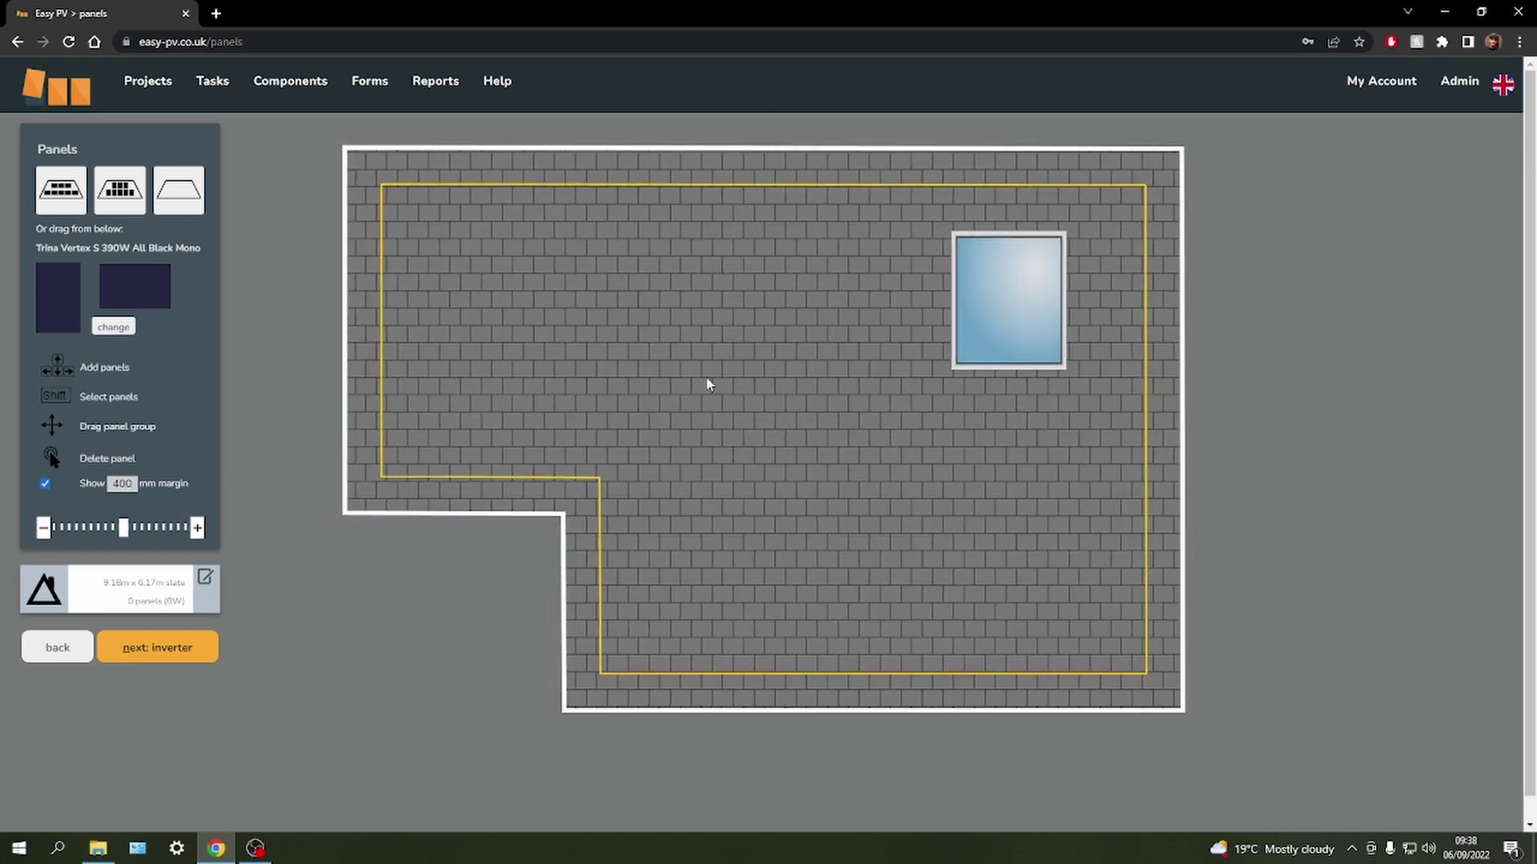
- Place a single portrait panel near the top of the roof
{"action": "left_click_drag", "start_coordinate": [707, 385], "coordinate": [705, 394]}
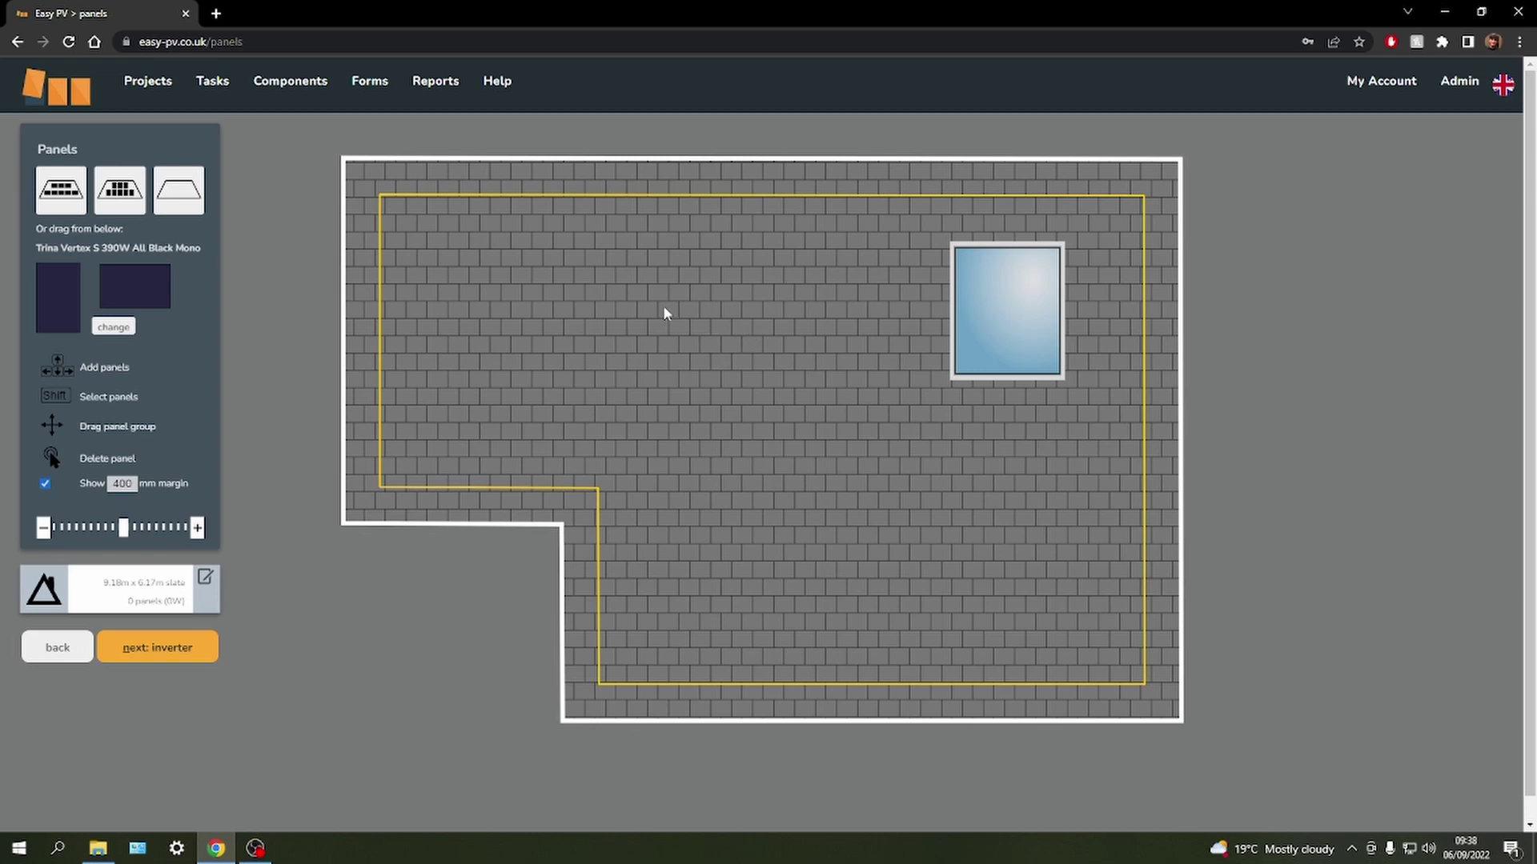
{"action": "left_click_drag", "start_coordinate": [664, 309], "coordinate": [635, 309]}
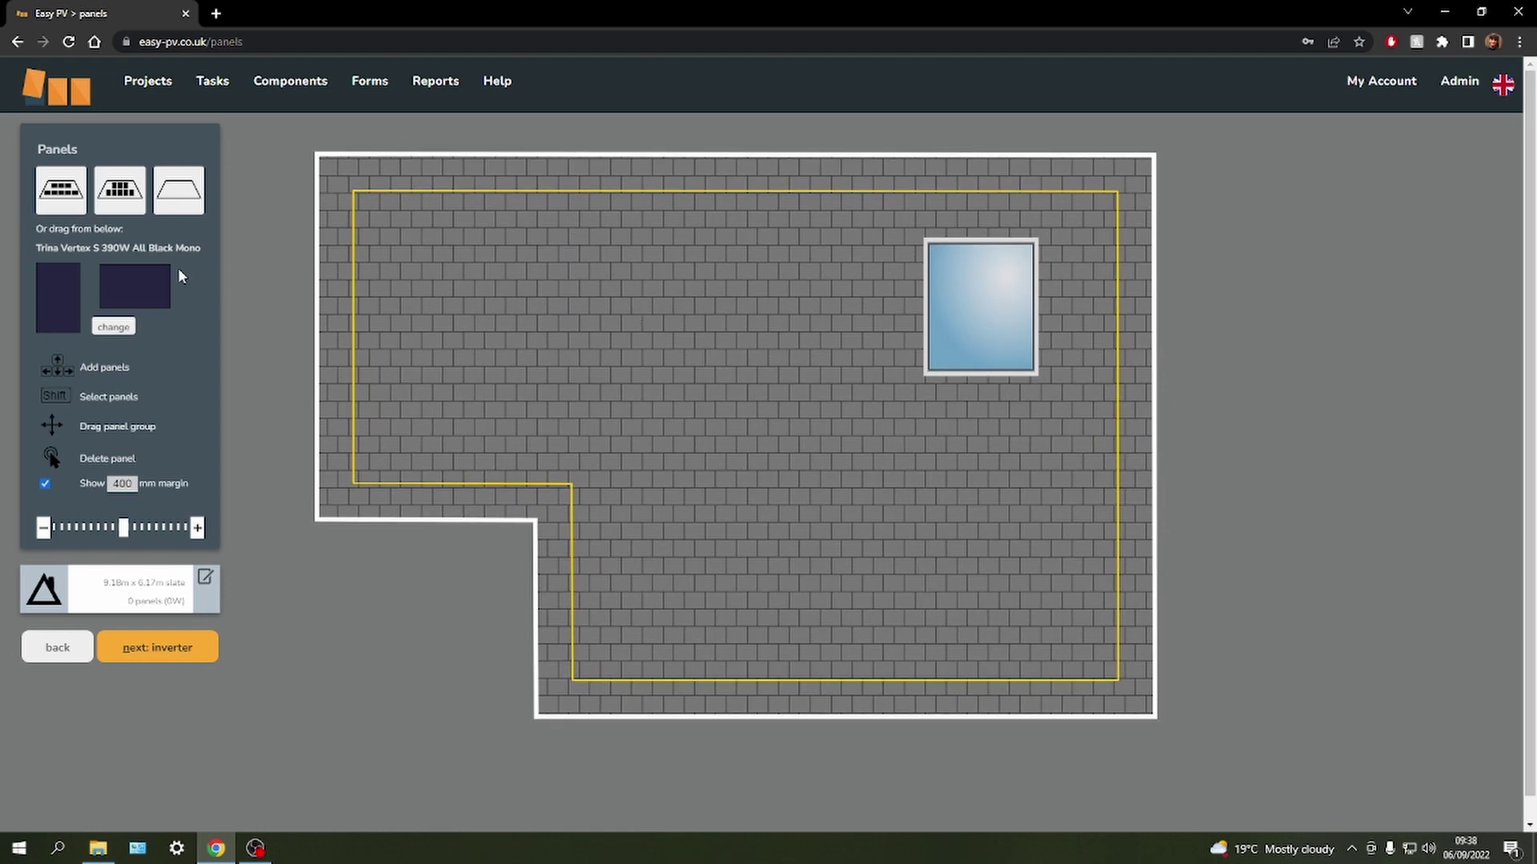
{"action": "left_click_drag", "start_coordinate": [62, 296], "coordinate": [546, 253]}
- Add a landscape panel lower down and grow it into a two-row block of six
{"action": "left_click_drag", "start_coordinate": [146, 297], "coordinate": [679, 466]}
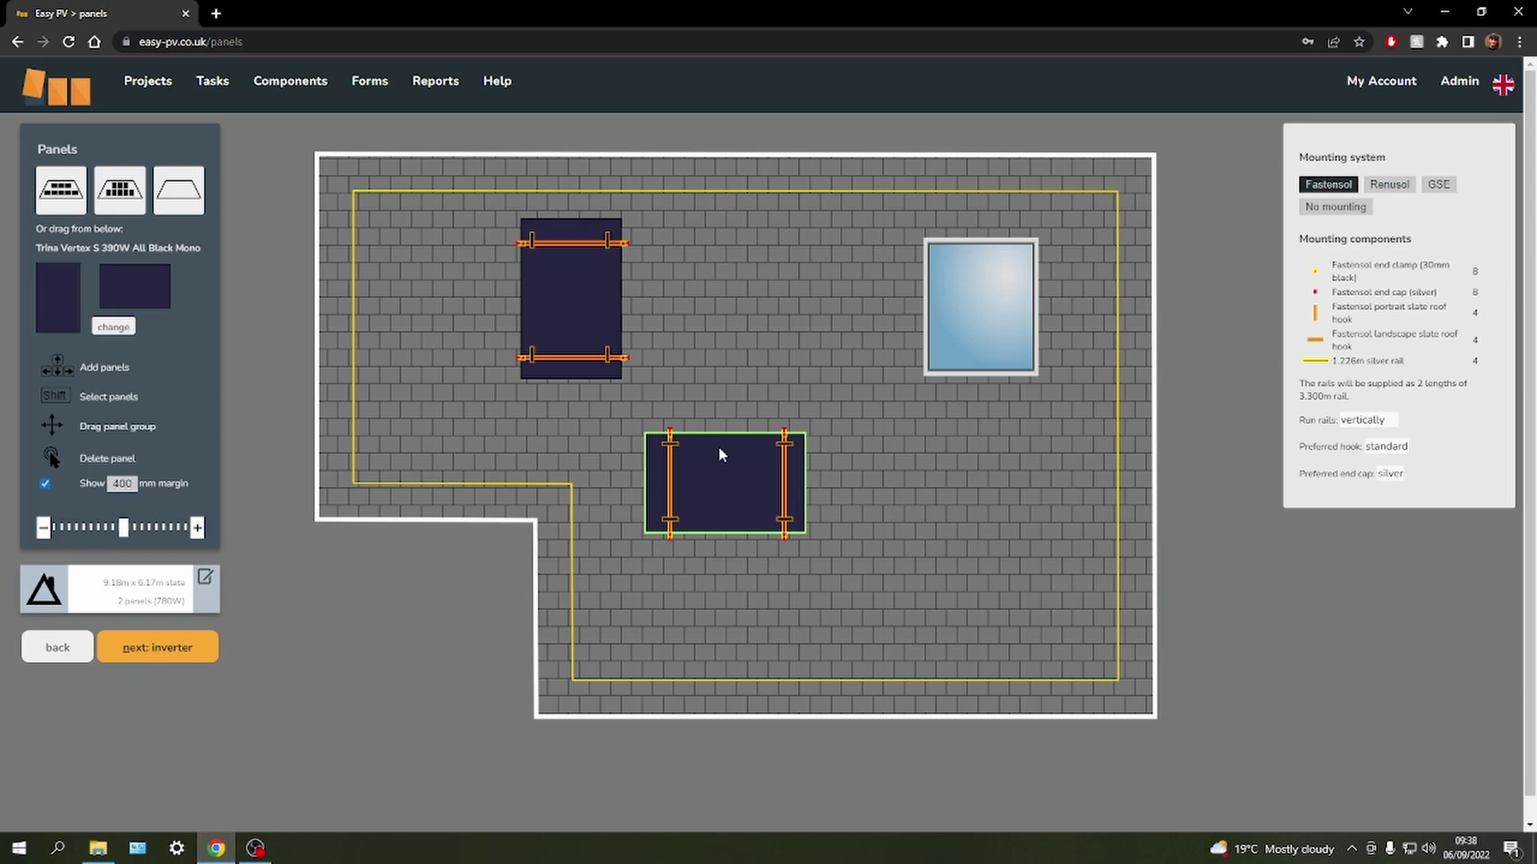
{"action": "key", "text": "Down"}
{"action": "key", "text": "Right"}
{"action": "key", "text": "Up"}
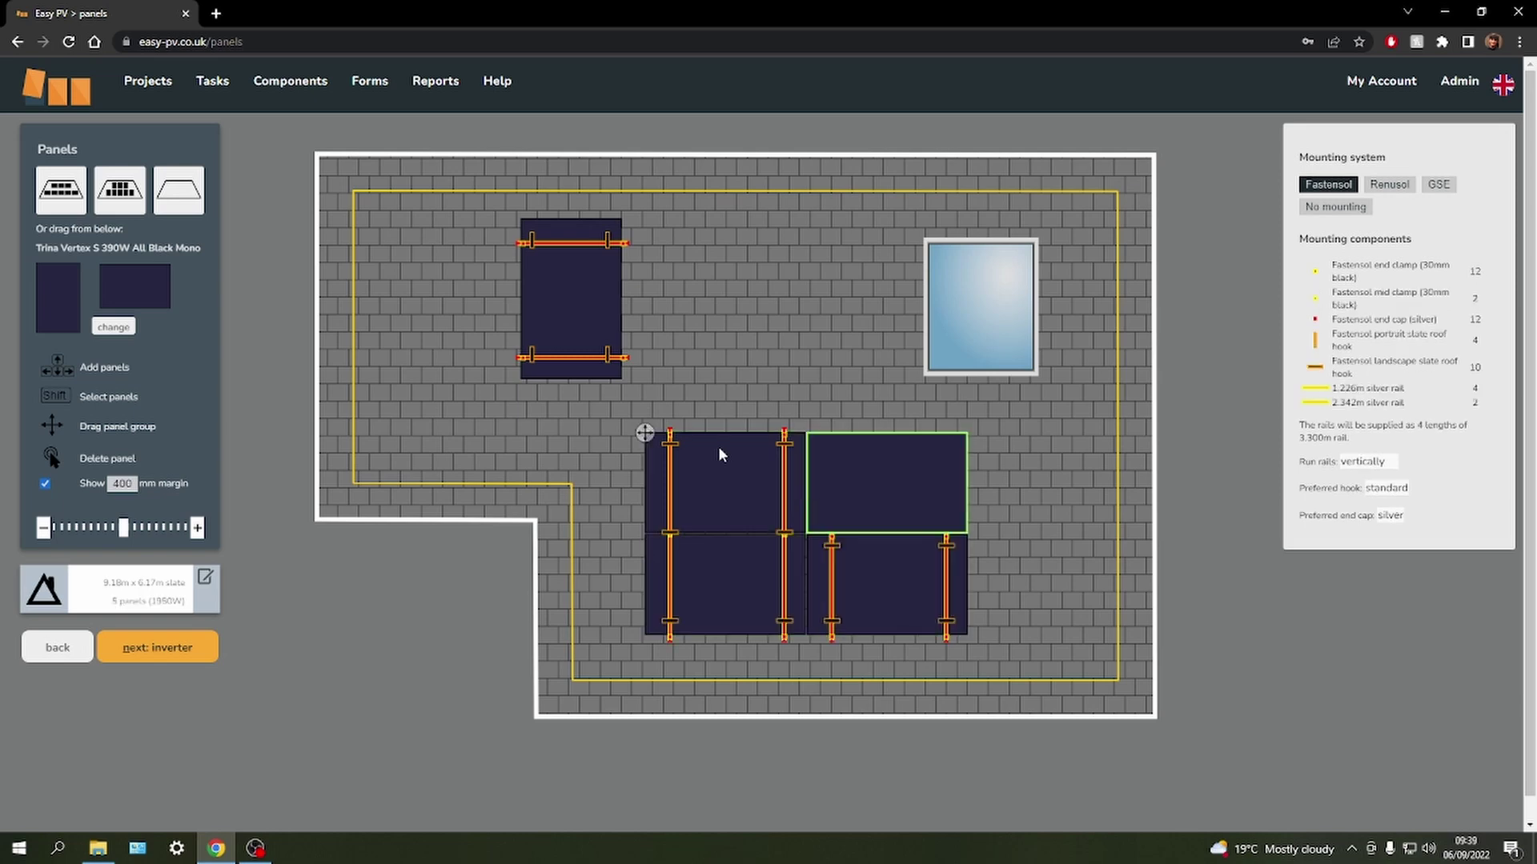
{"action": "key", "text": "Right"}
{"action": "key", "text": "Down"}
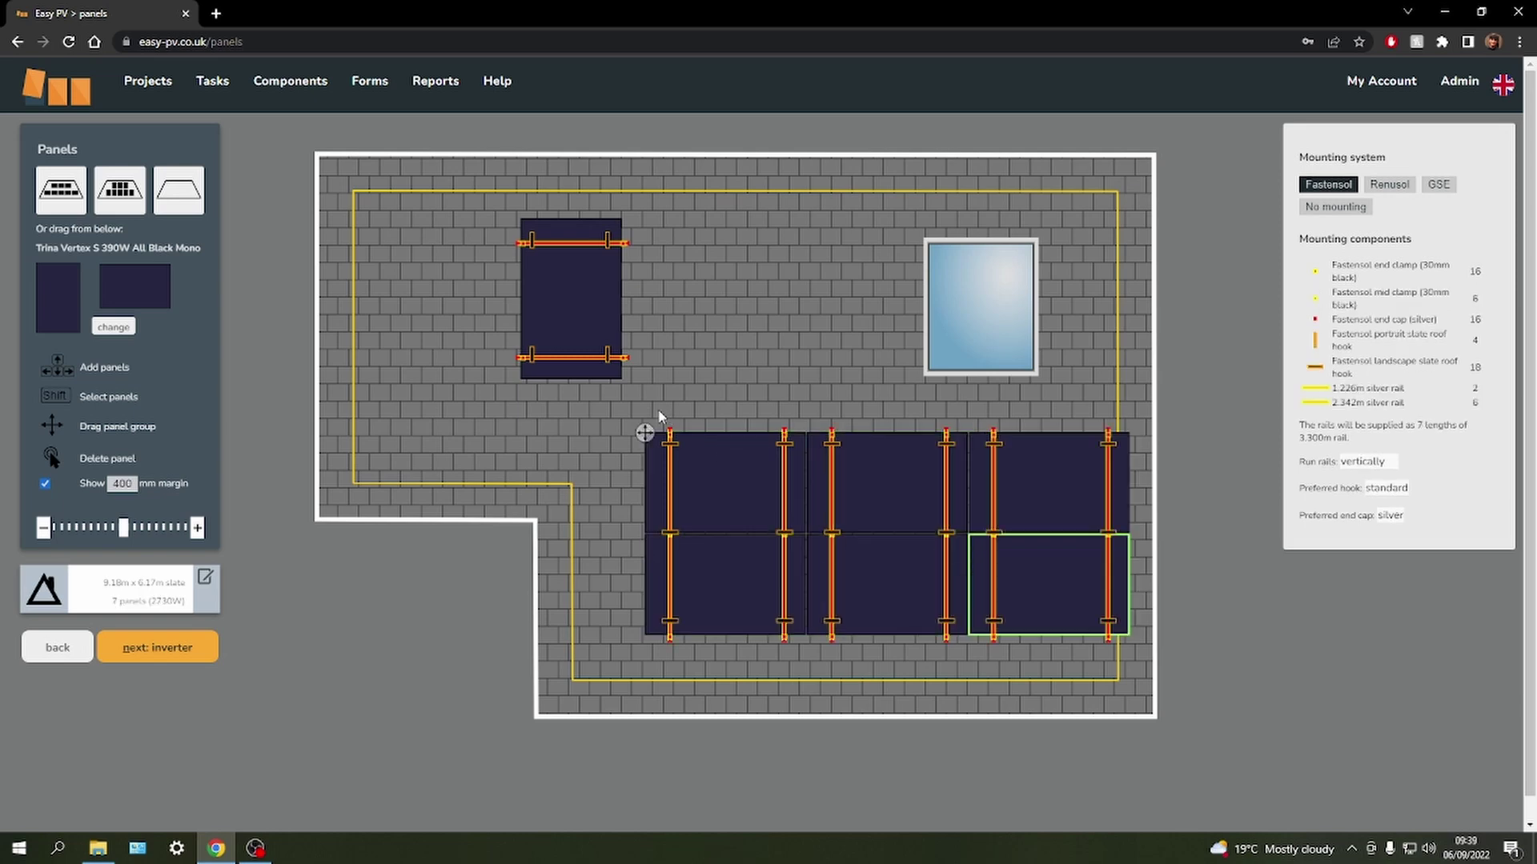
- Delete the lone portrait panel and the six-panel landscape block, leaving 0 panels (0W)
{"action": "left_click_drag", "start_coordinate": [646, 439], "coordinate": [603, 454]}
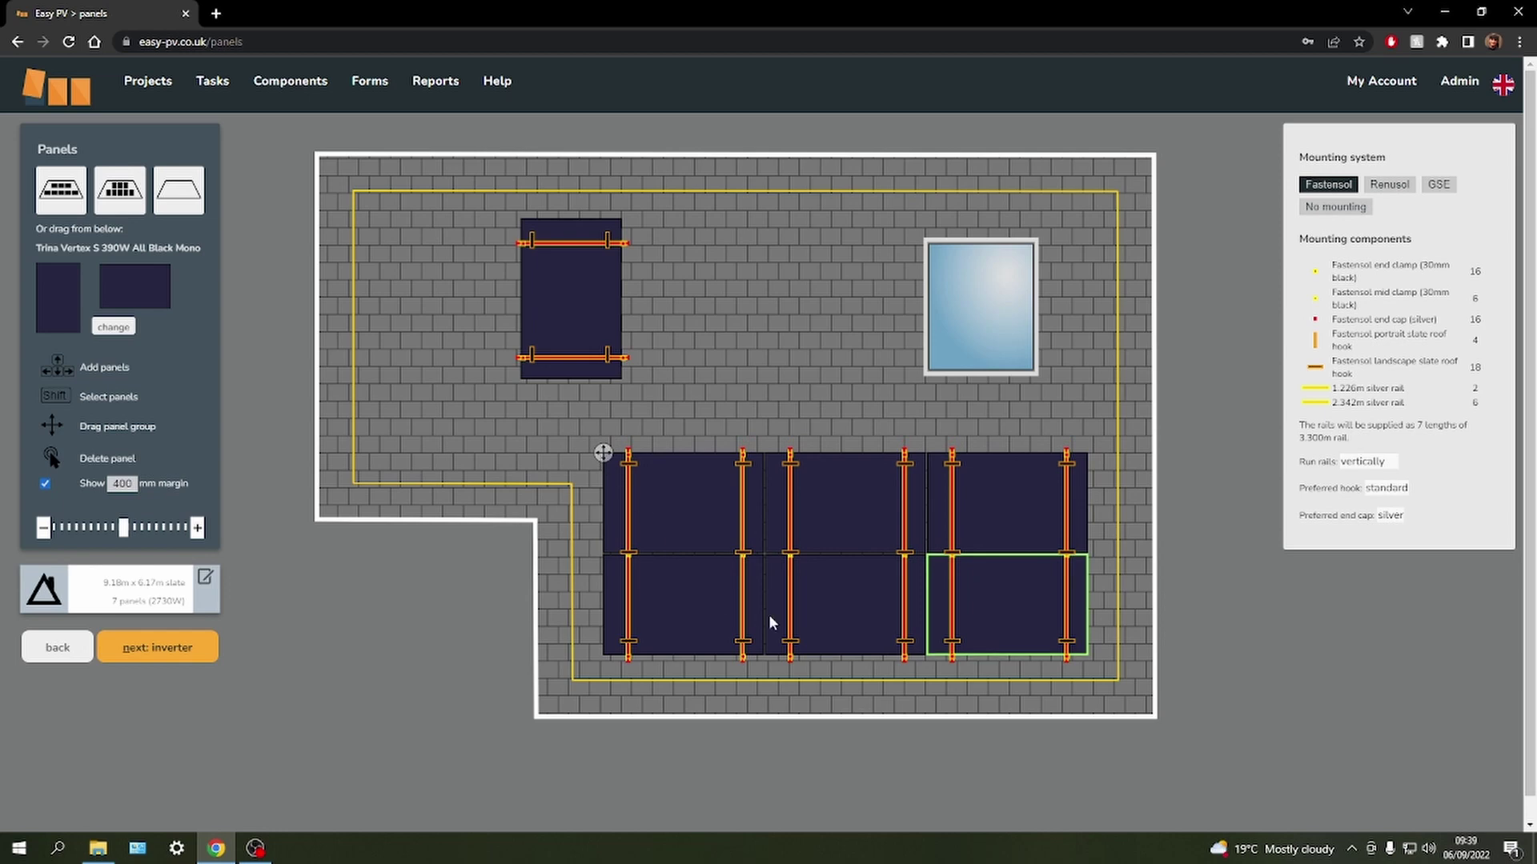
{"action": "left_click", "coordinate": [600, 290]}
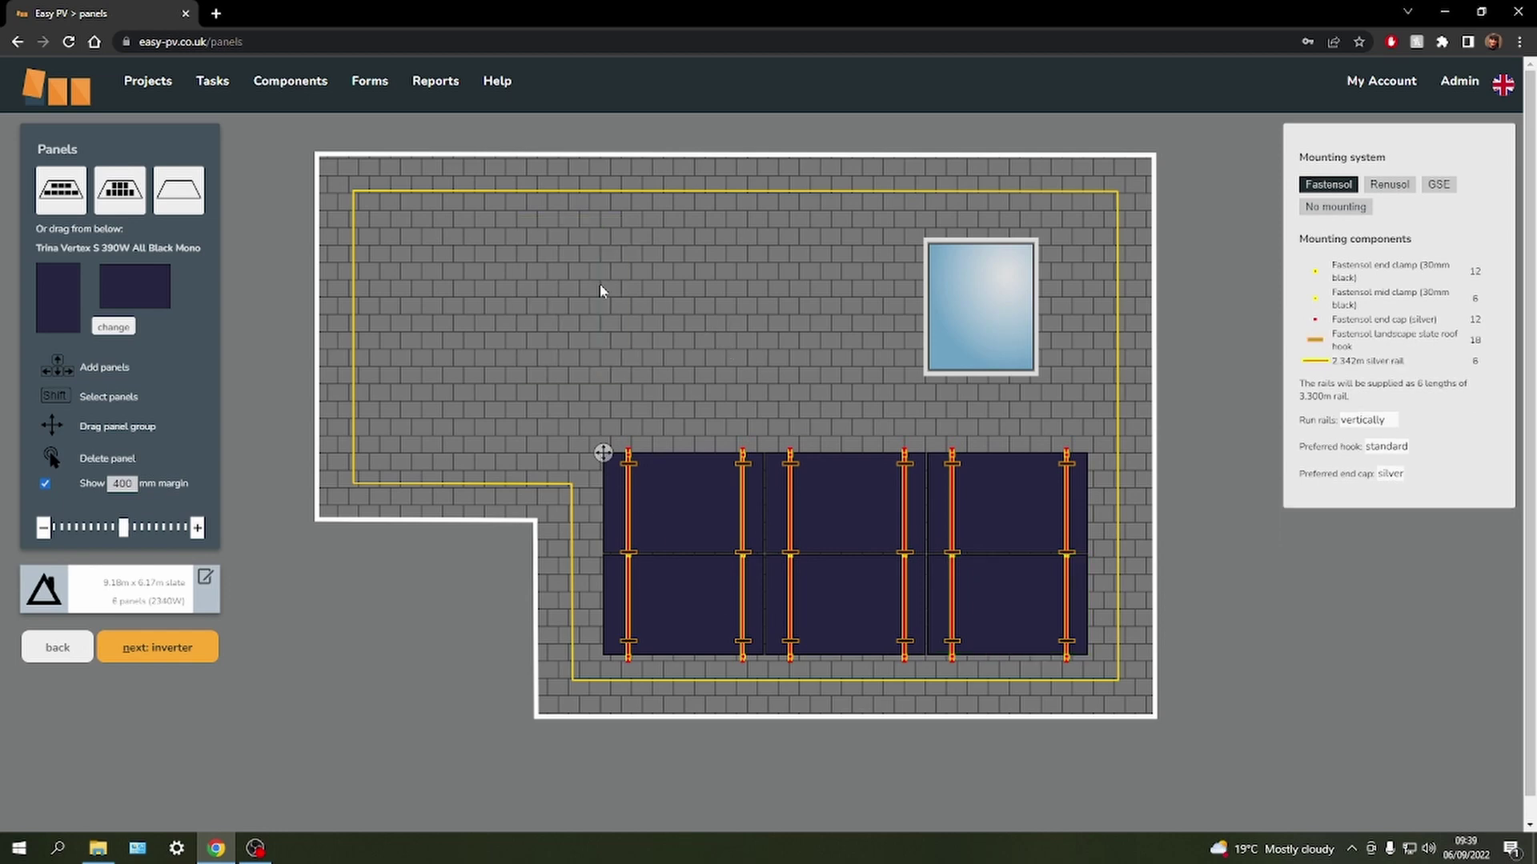
{"action": "left_click", "coordinate": [1034, 511]}
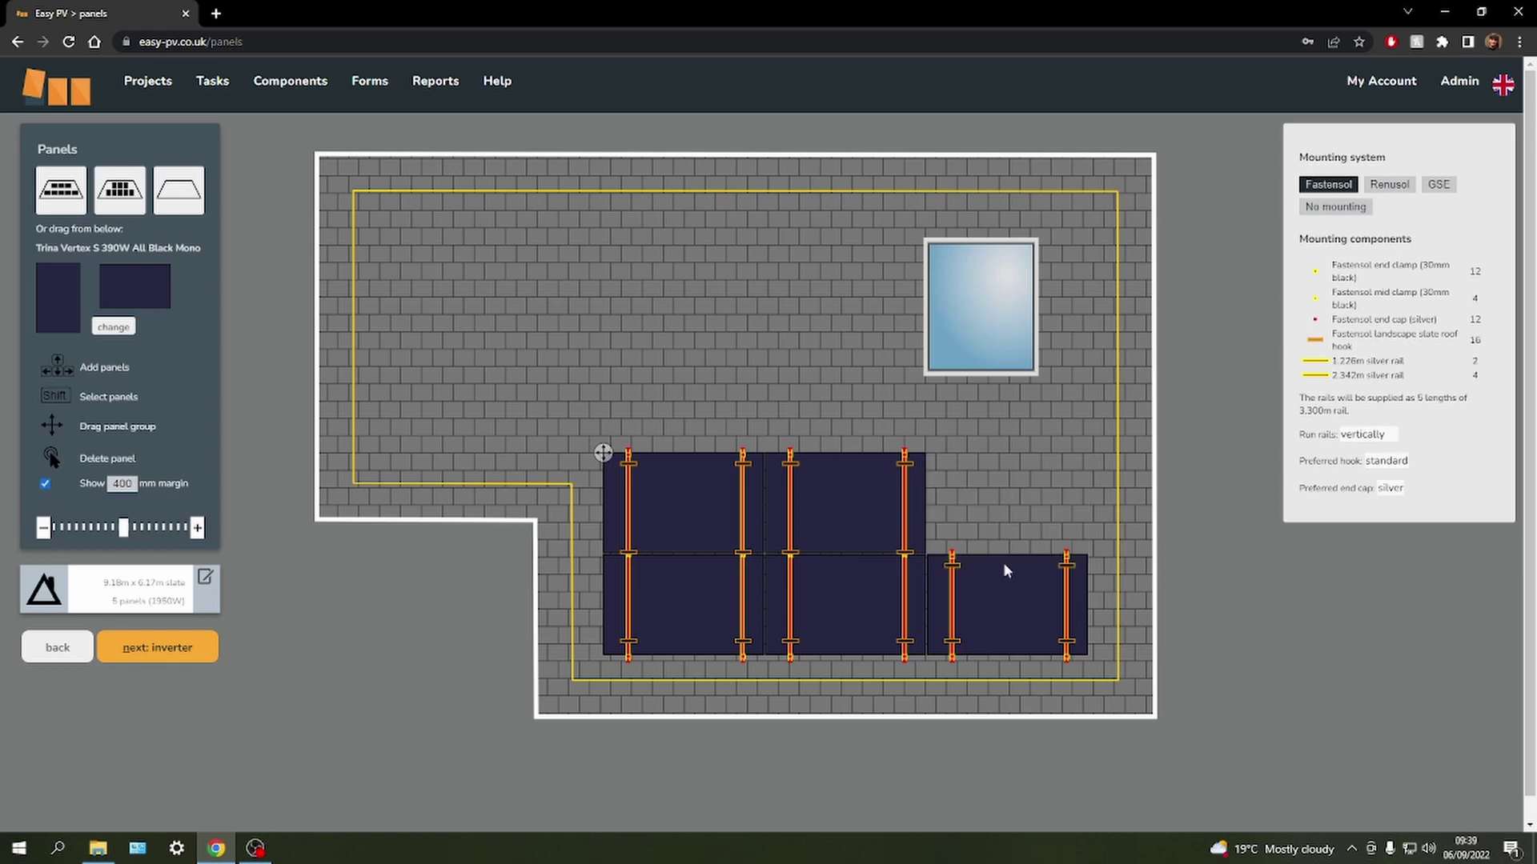
{"action": "mouse_move", "coordinate": [993, 575]}
{"action": "left_mouse_down"}
{"action": "mouse_move", "coordinate": [881, 590]}
{"action": "mouse_move", "coordinate": [830, 551]}
{"action": "mouse_move", "coordinate": [818, 504]}
{"action": "mouse_move", "coordinate": [756, 485]}
{"action": "mouse_move", "coordinate": [717, 487]}
{"action": "mouse_move", "coordinate": [699, 584]}
{"action": "left_mouse_up"}
{"action": "key", "text": "Delete"}
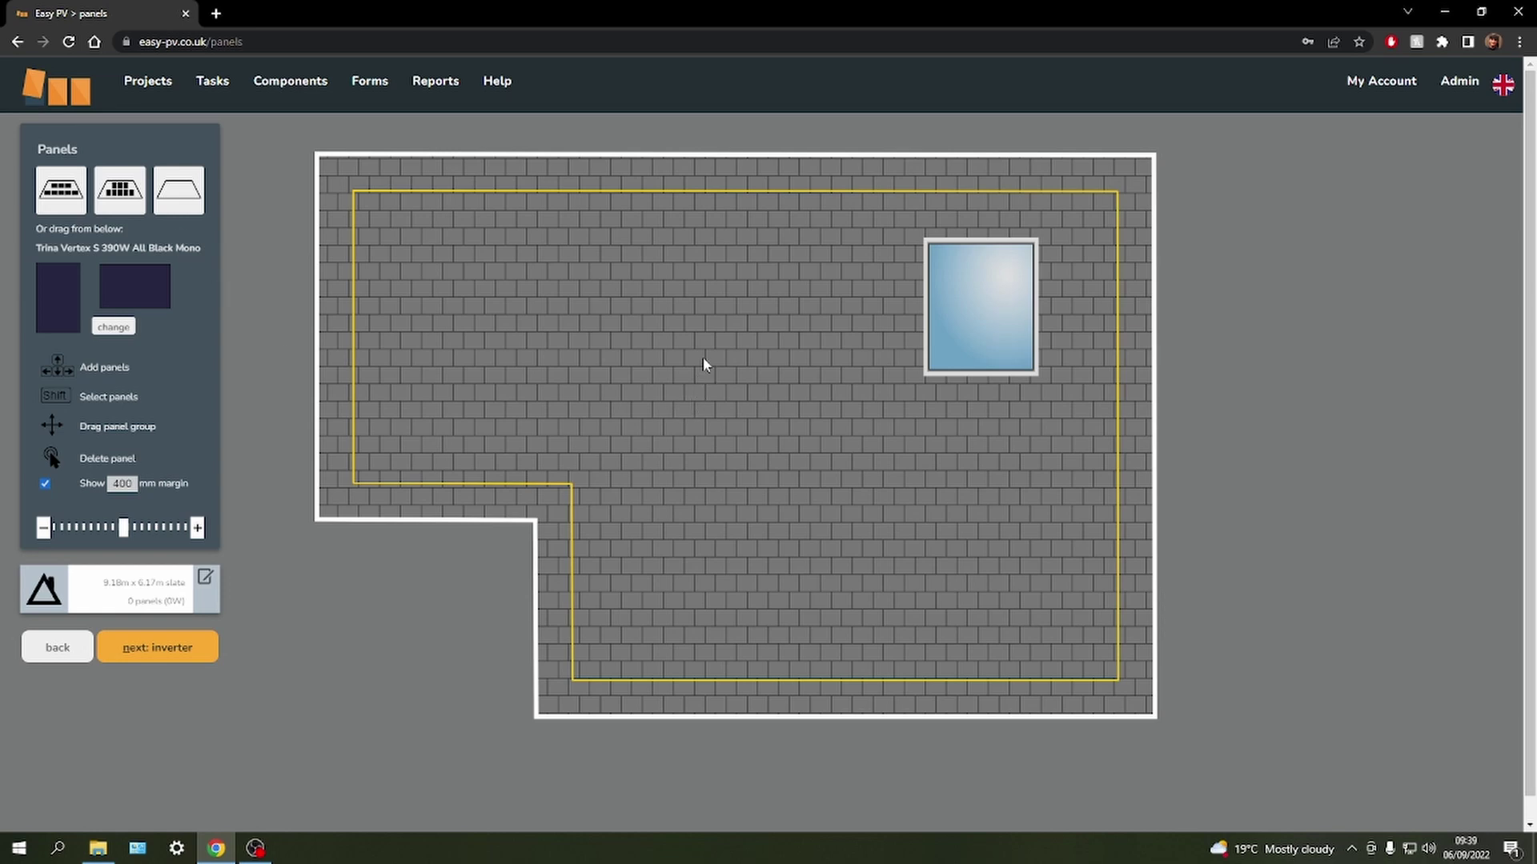
- Auto-fill the roof with landscape panels, then refill it with 10 portrait panels (3900W)
{"action": "left_click", "coordinate": [71, 205]}
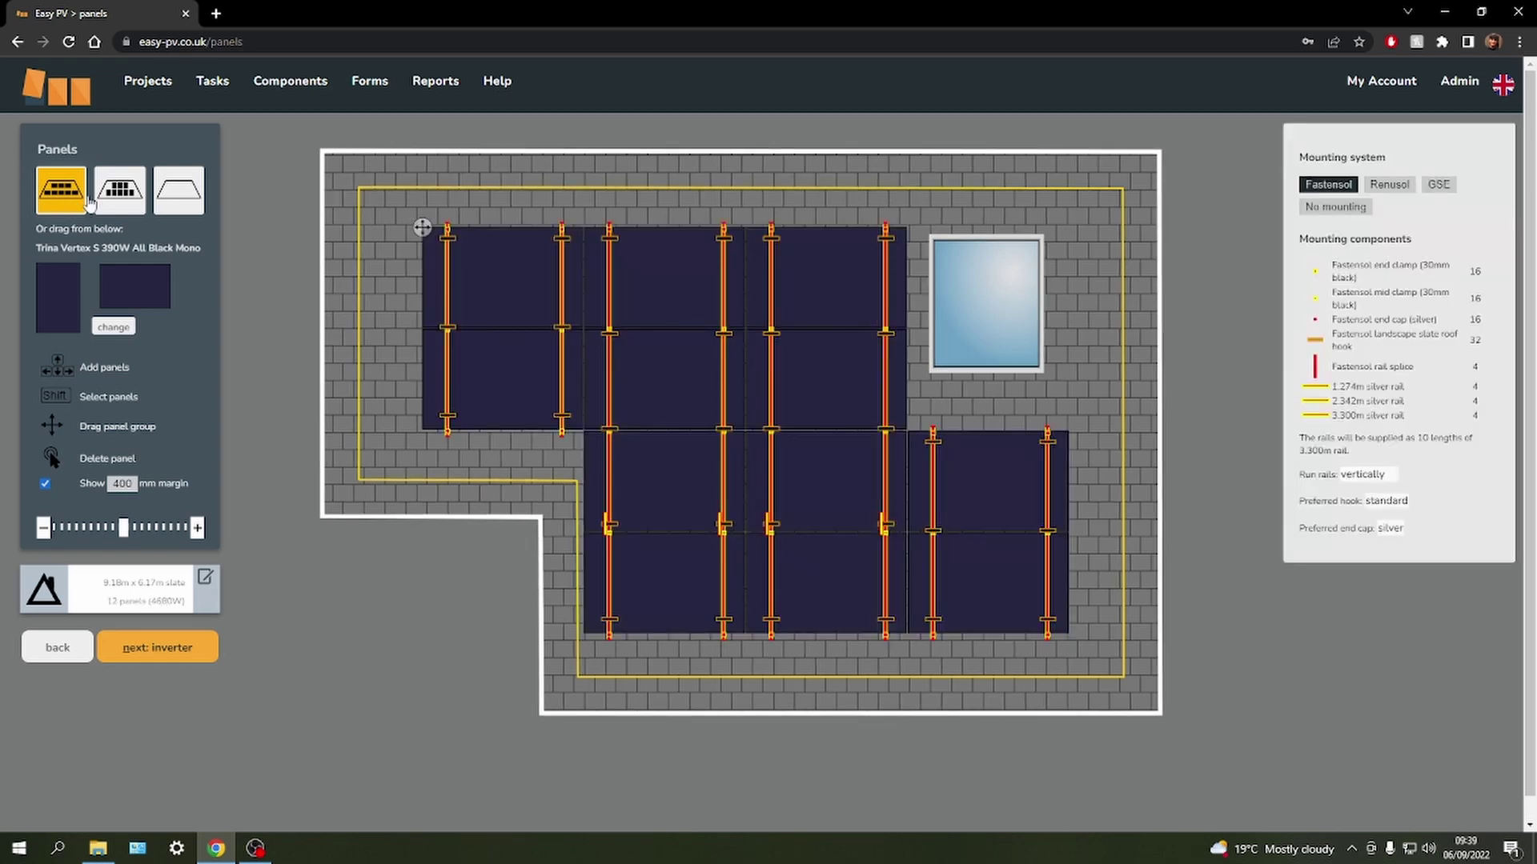
{"action": "left_click", "coordinate": [123, 200]}
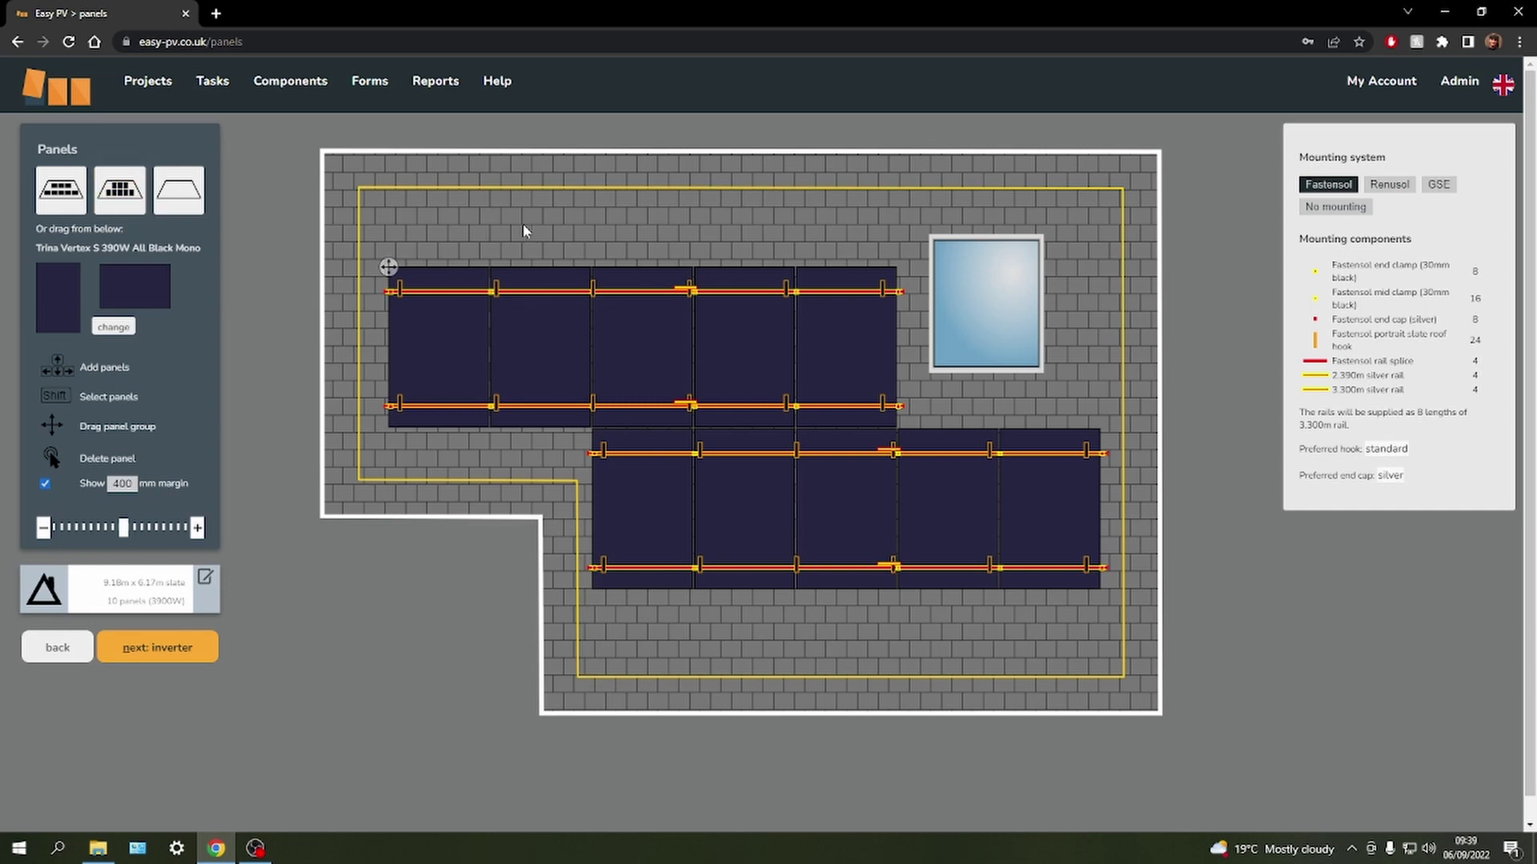
{"action": "left_click_drag", "start_coordinate": [521, 225], "coordinate": [508, 231]}
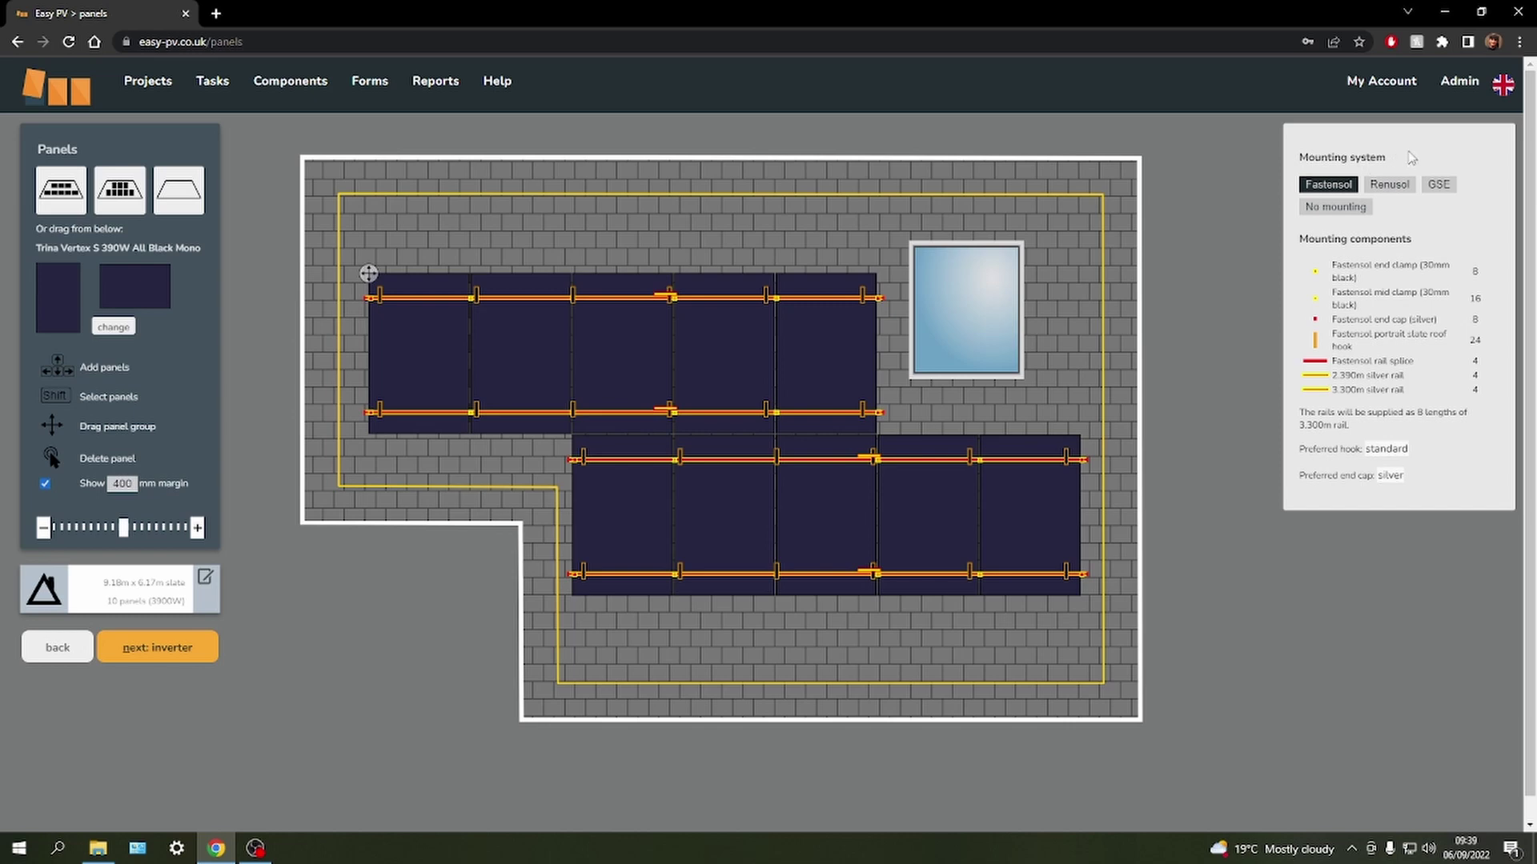
- Switch the mounting system through Renusol to GSE, adding flashing and frames around the array
{"action": "left_click", "coordinate": [1394, 185]}
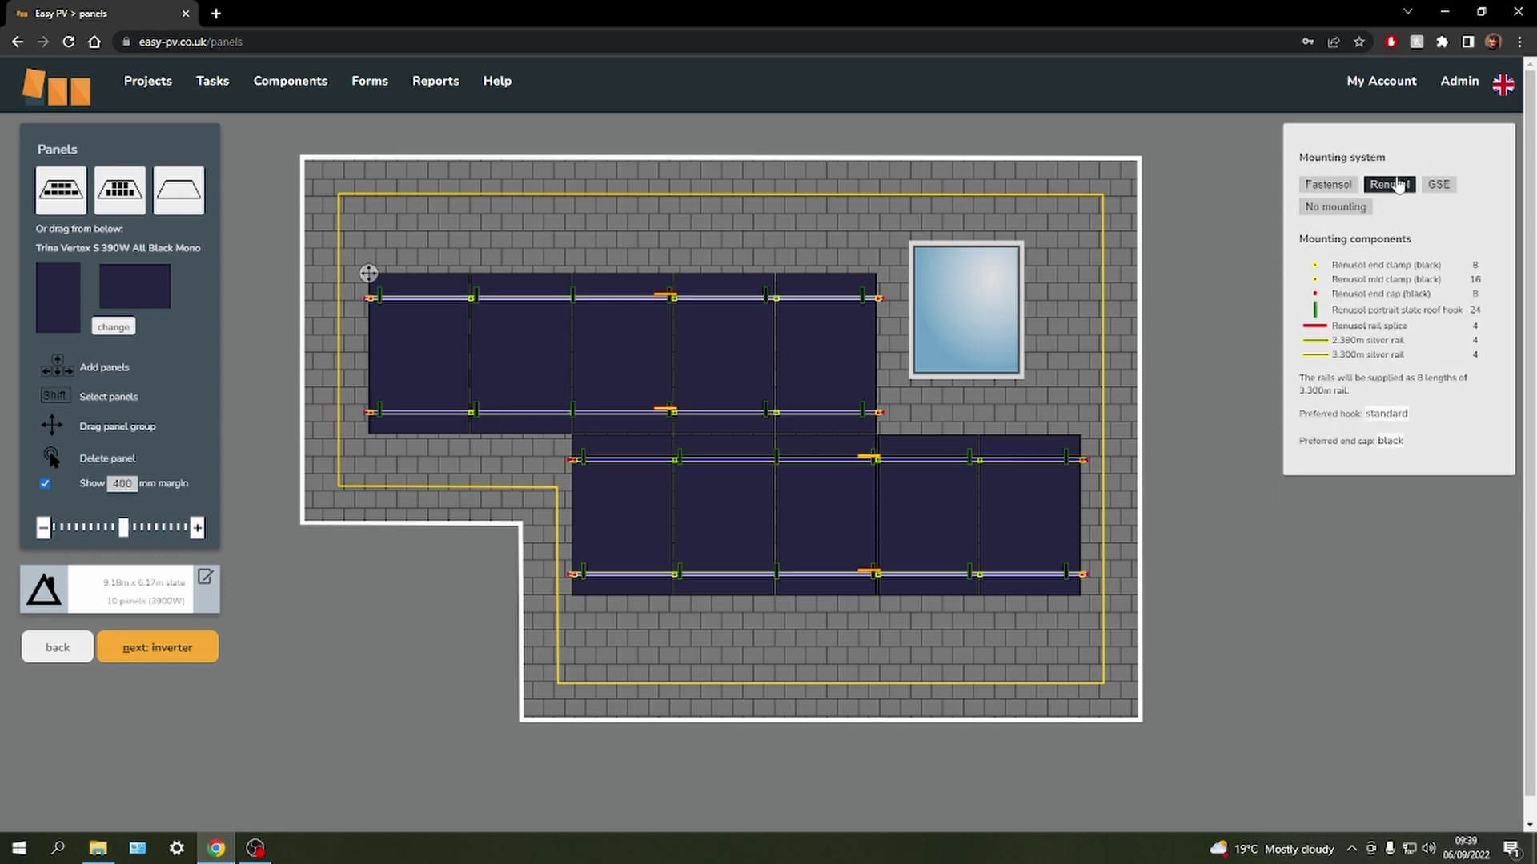
{"action": "left_click", "coordinate": [1441, 189]}
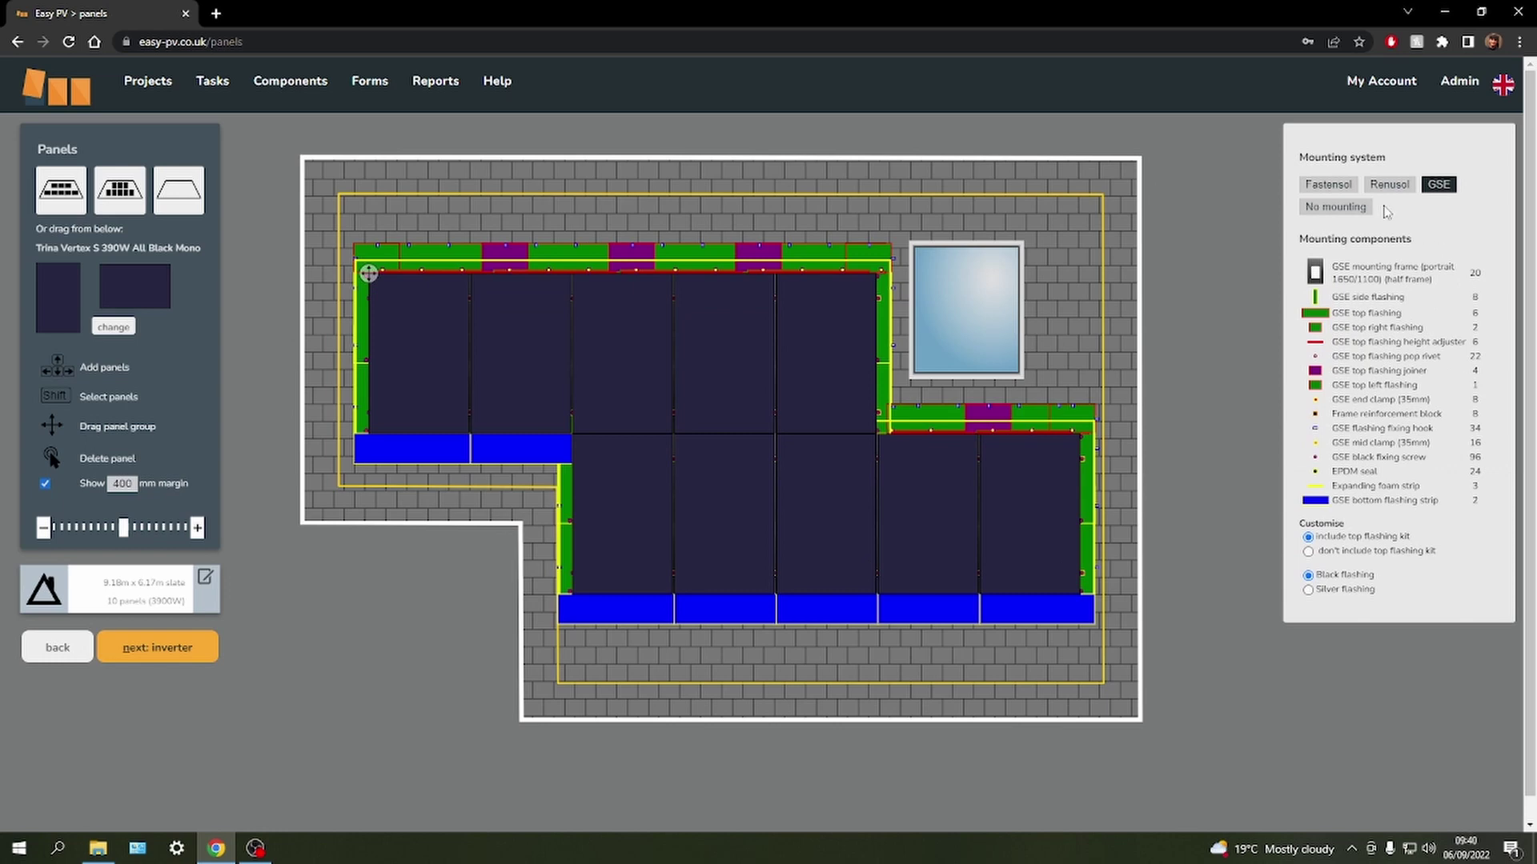
- Toggle through Fastensol and No mounting, ending on Fastensol with 24 hooks and 16 mid clamps
{"action": "left_click", "coordinate": [1340, 192]}
{"action": "left_click", "coordinate": [1340, 208]}
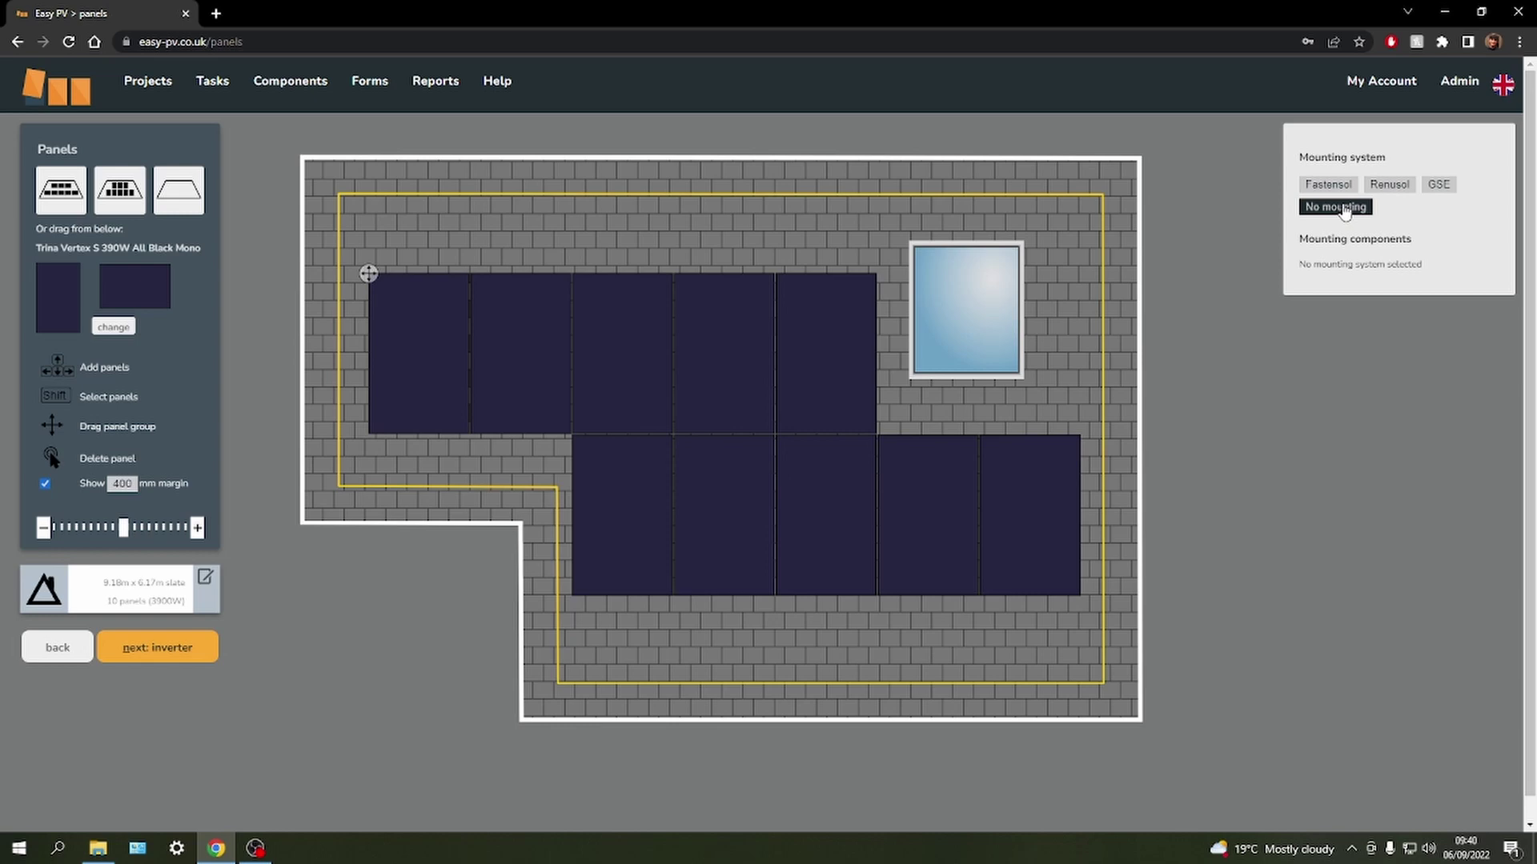
{"action": "left_click", "coordinate": [1339, 186]}
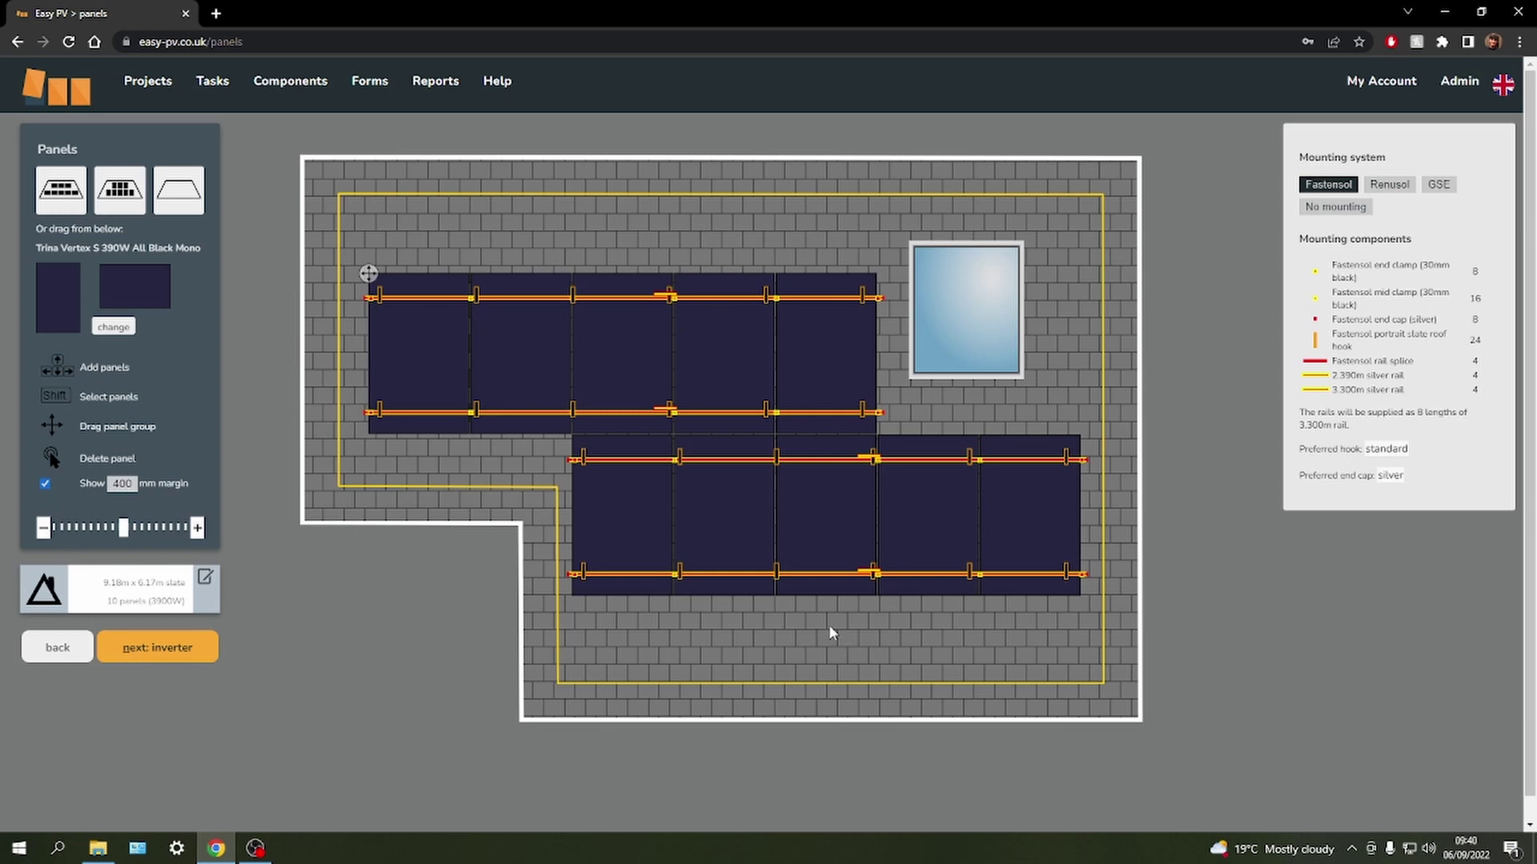
- Refill the roof with 12 landscape panels, keeping the rails running vertically
{"action": "left_click", "coordinate": [76, 207]}
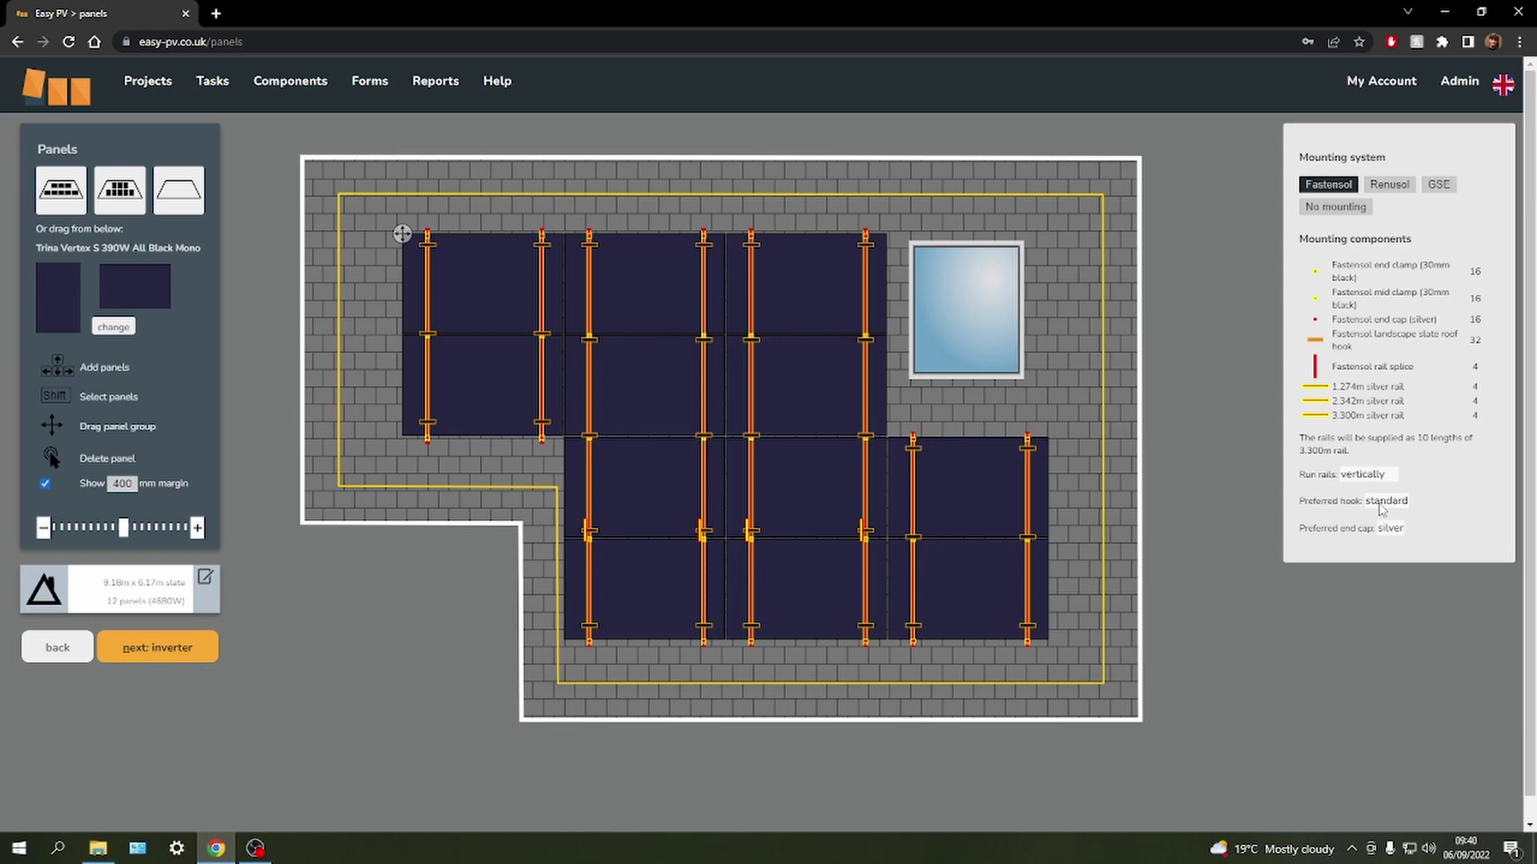
{"action": "left_click", "coordinate": [1367, 475]}
{"action": "left_click", "coordinate": [1370, 506]}
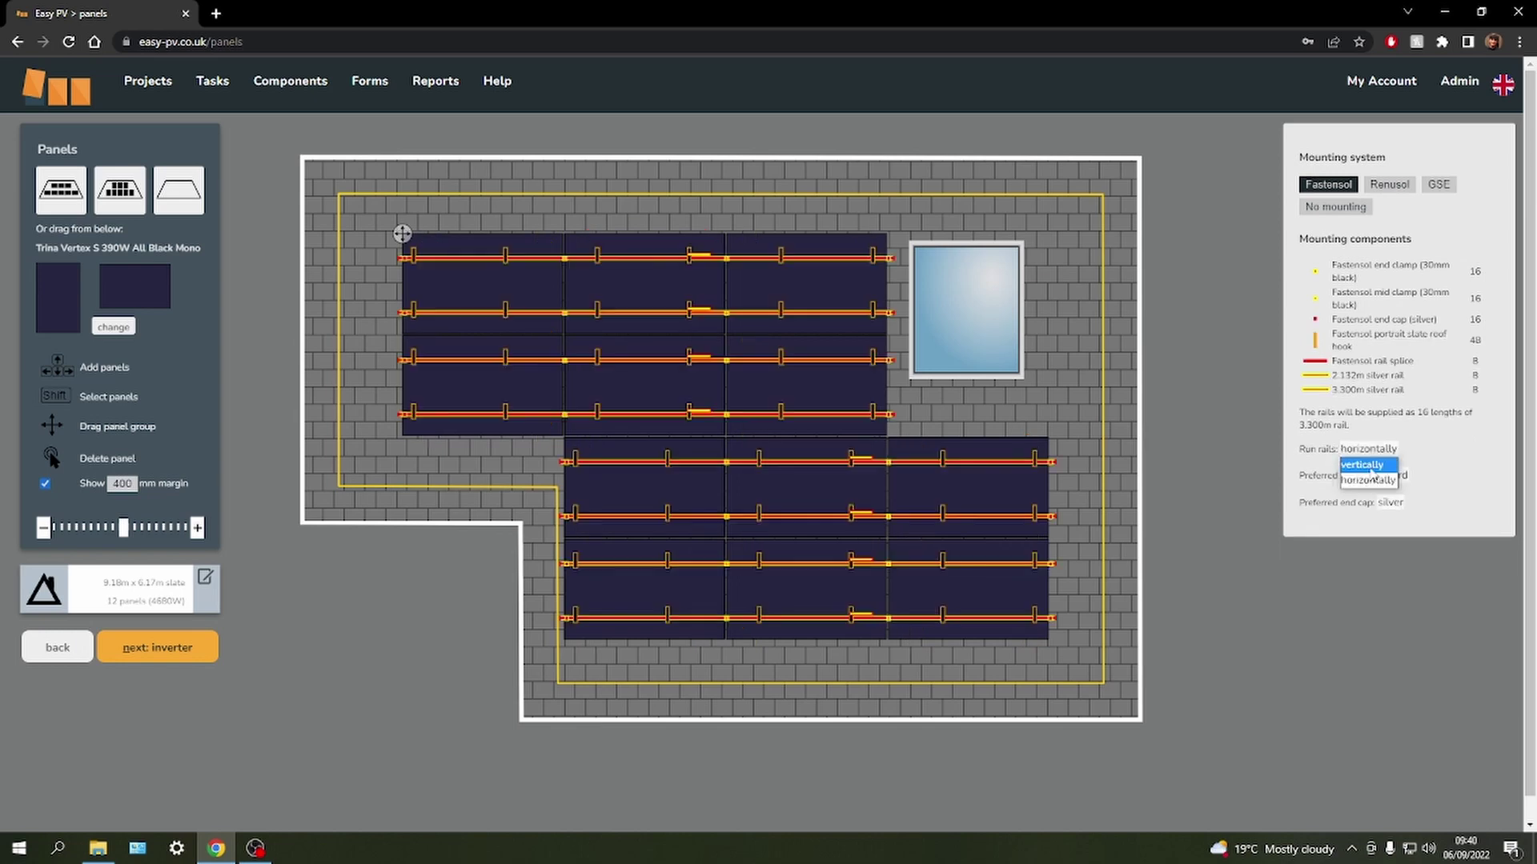
{"action": "key", "text": "Up"}
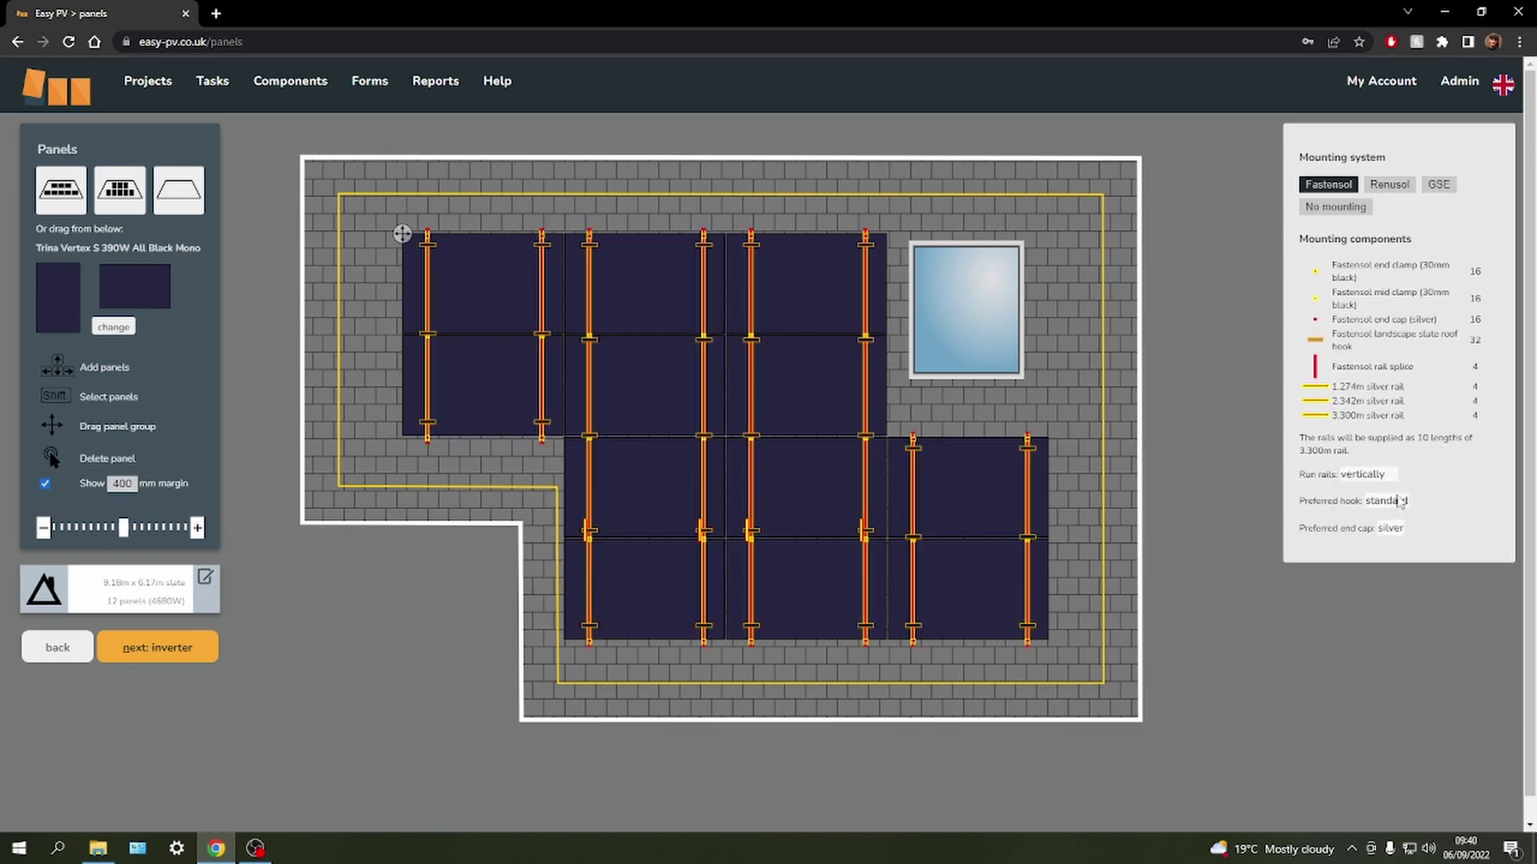
- Keep the standard roof hook and silver end caps for the Fastensol rails
{"action": "left_click", "coordinate": [1400, 503]}
{"action": "left_click", "coordinate": [1438, 504]}
{"action": "left_click", "coordinate": [1390, 529]}
{"action": "left_click", "coordinate": [1451, 525]}
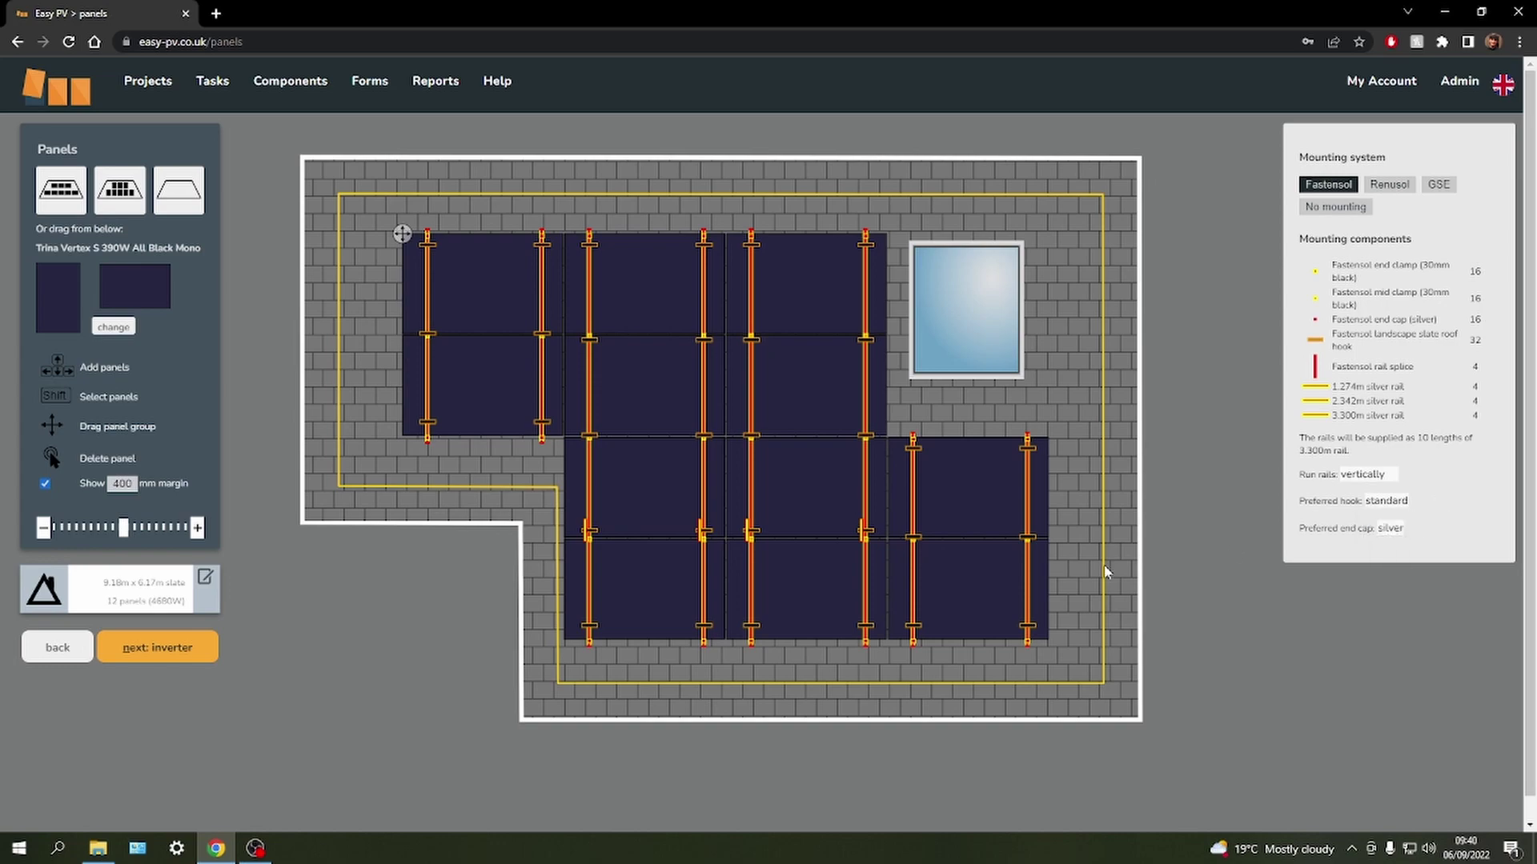